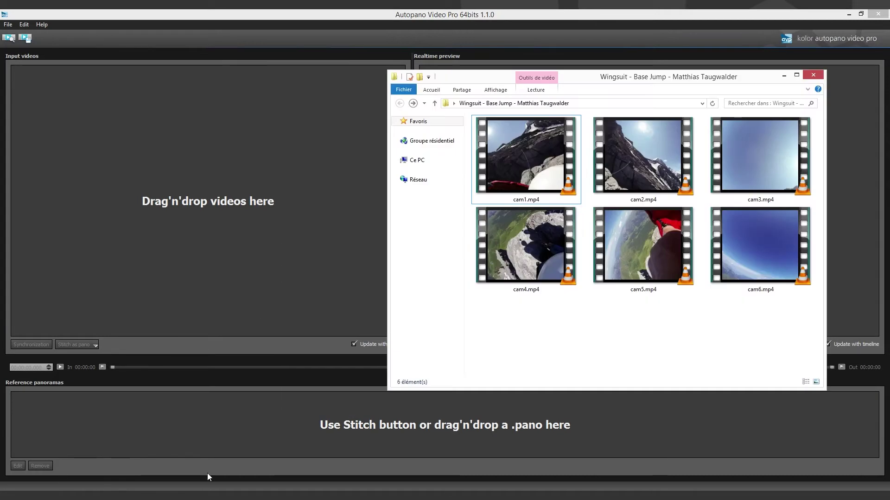
Add all six camera clips to Input videos.
click(537, 167)
key(ctrl+a)
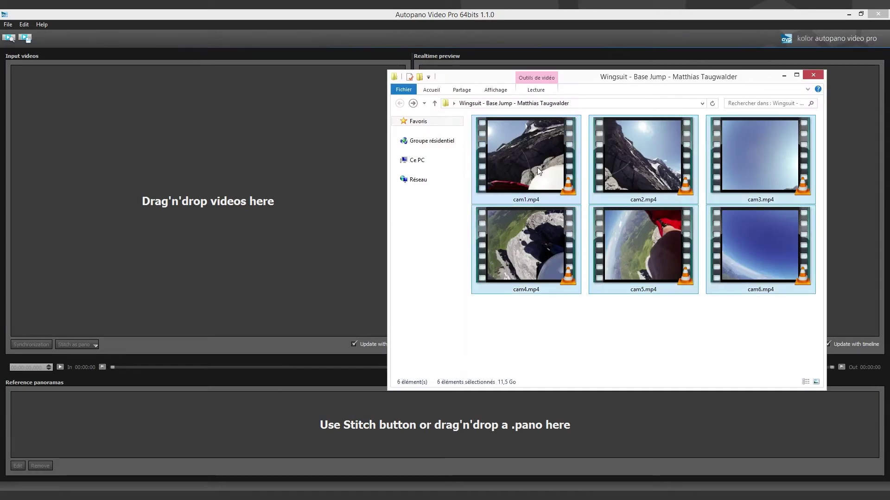
drag(538, 168, 293, 205)
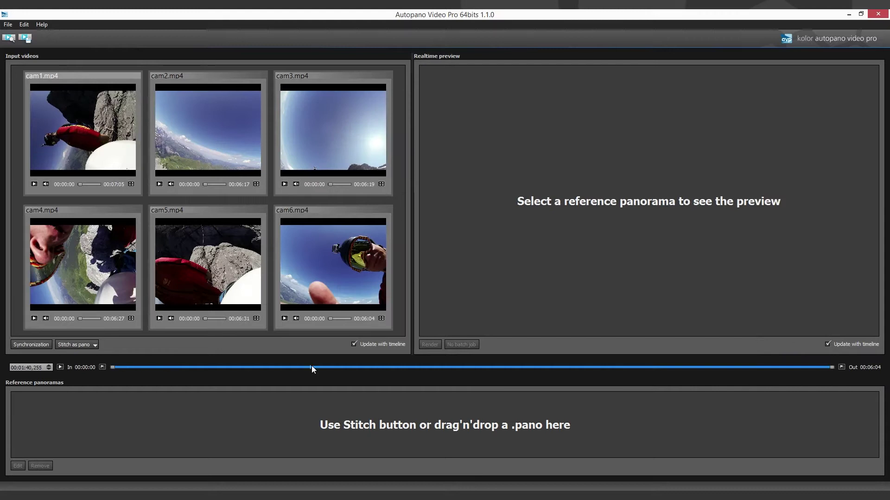
Synchronize the six clips by motion and apply the found start offsets.
drag(311, 369, 389, 367)
click(30, 344)
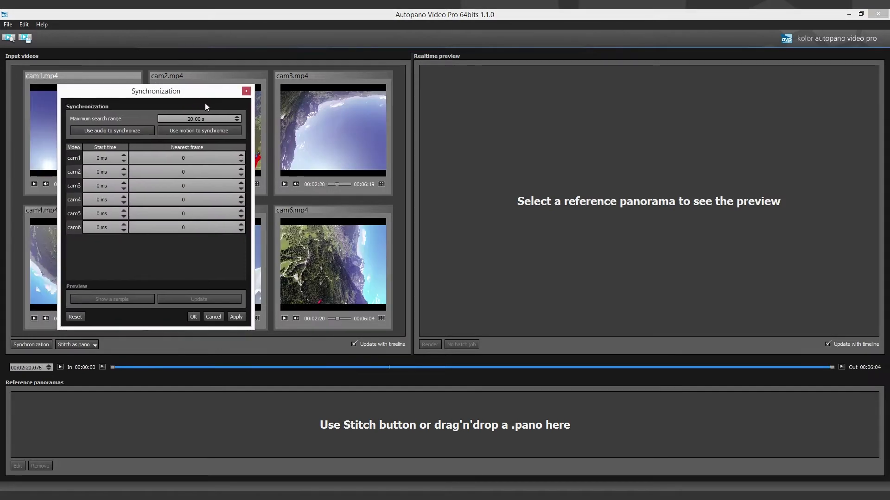
click(200, 131)
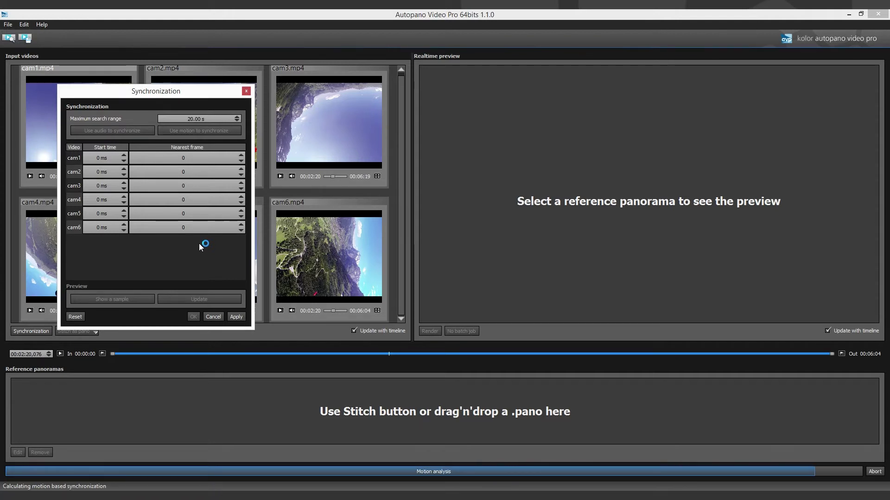
click(236, 317)
click(194, 316)
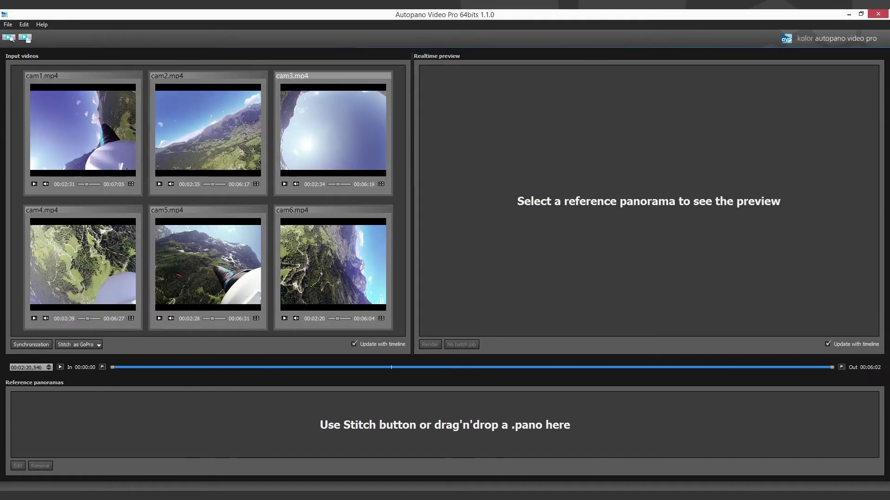
Save the Autopano Video project under its proposed file name.
click(8, 24)
click(28, 93)
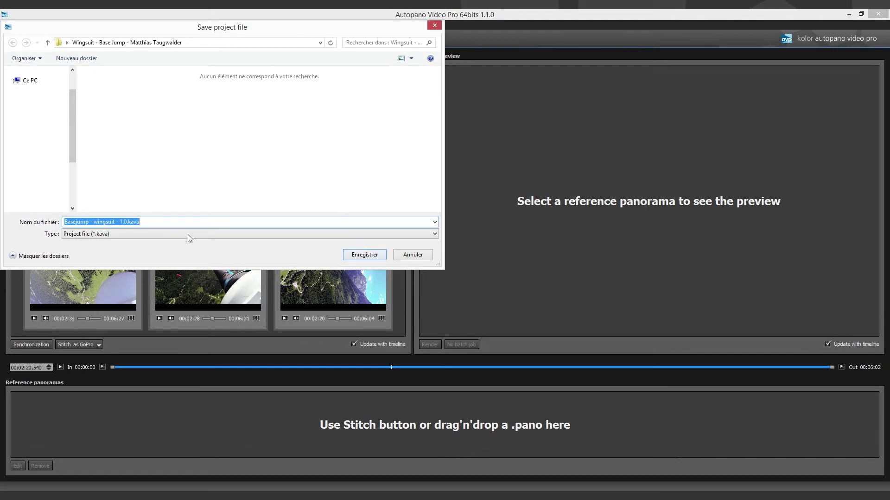
click(179, 221)
click(358, 255)
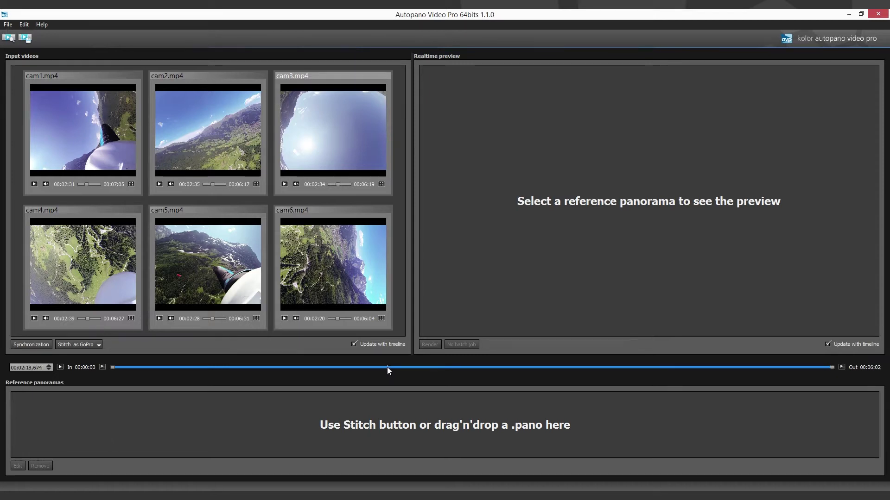
Stitch a GoPro reference panorama at 02:06.800 and open it for editing.
drag(384, 367, 376, 366)
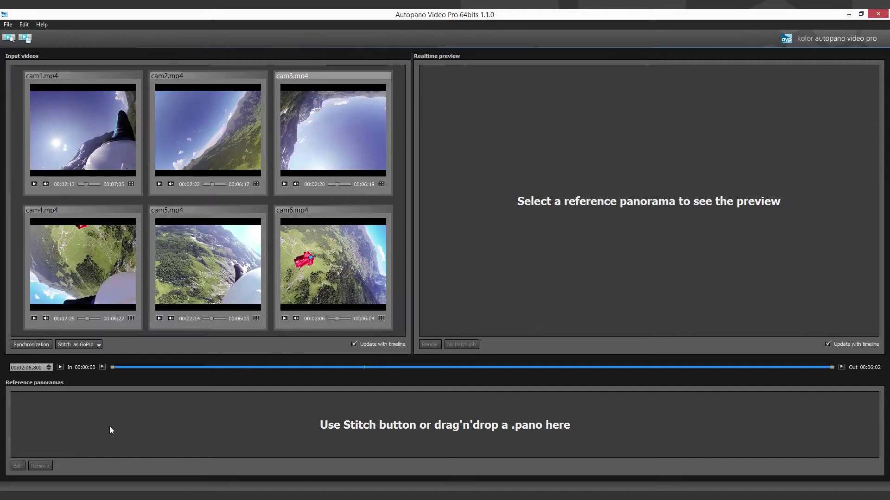
click(76, 345)
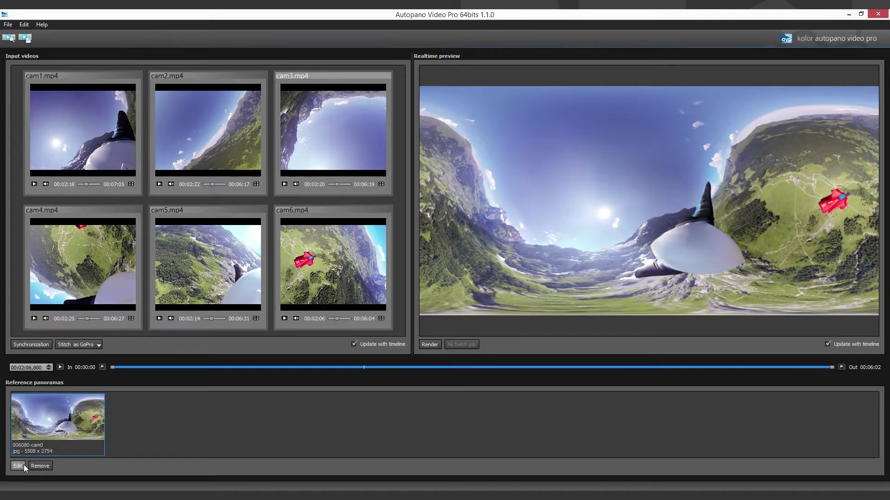
click(25, 466)
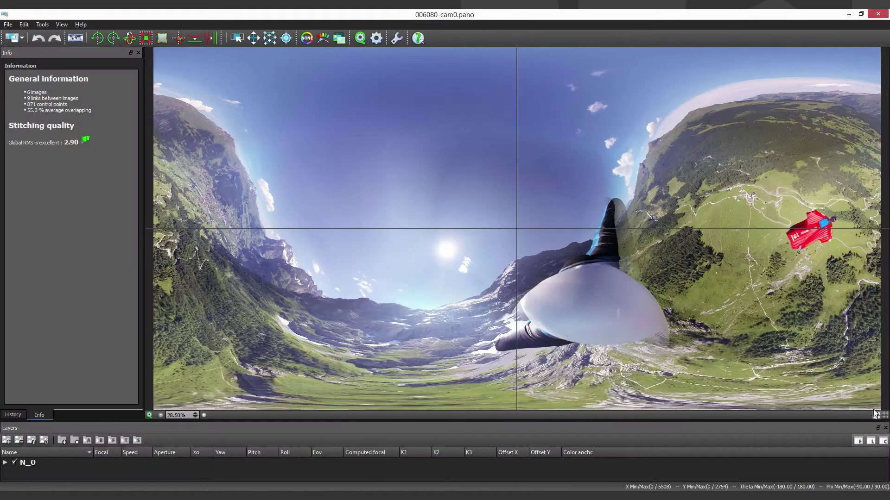
With Move images, drag the panorama to level the horizon and centre the mountain and flyer.
click(254, 38)
mouse_move(549, 229)
mouse_down()
mouse_move(476, 226)
mouse_move(867, 246)
mouse_up()
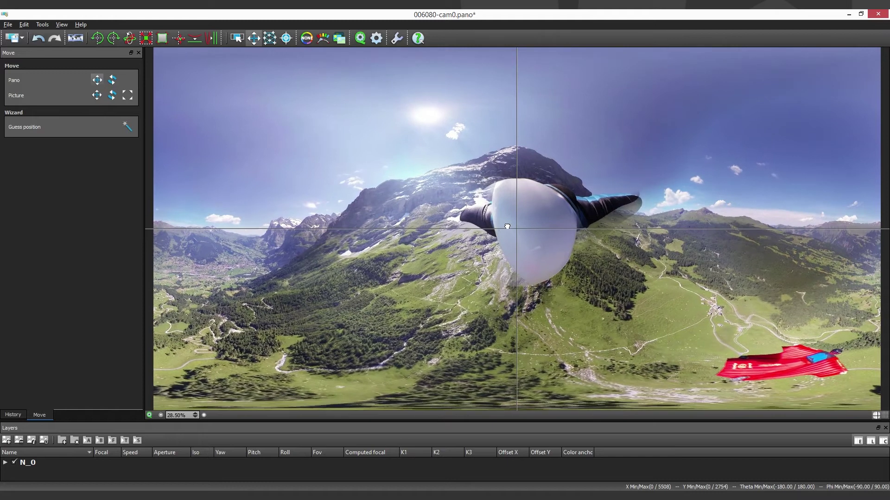
drag(505, 225, 502, 226)
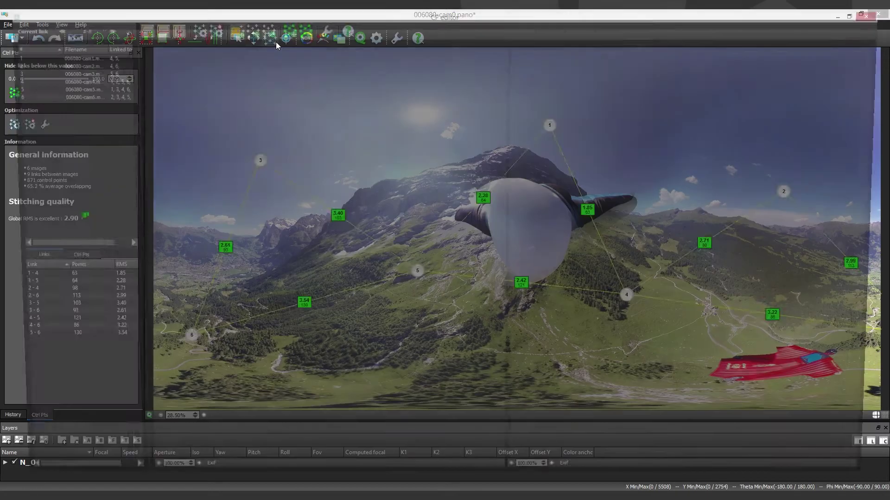
Select image 2 in the CP editor and link a ridge area to image 3.
key(alt+Tab)
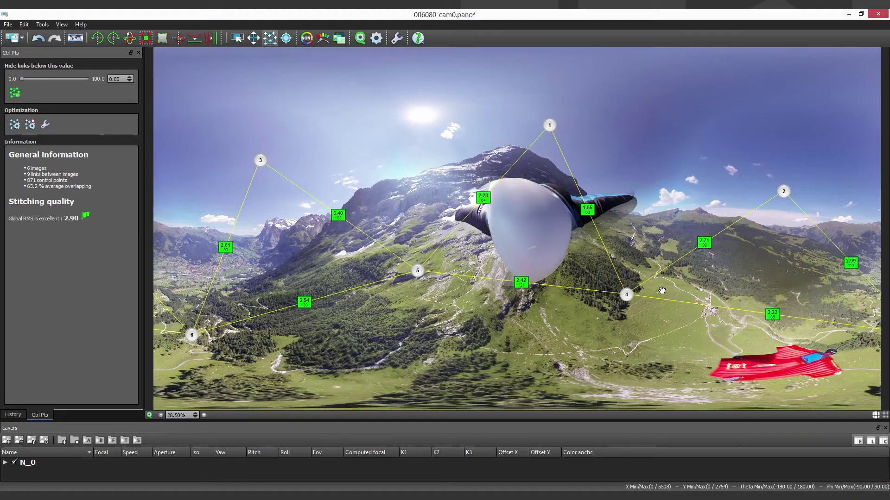
click(784, 195)
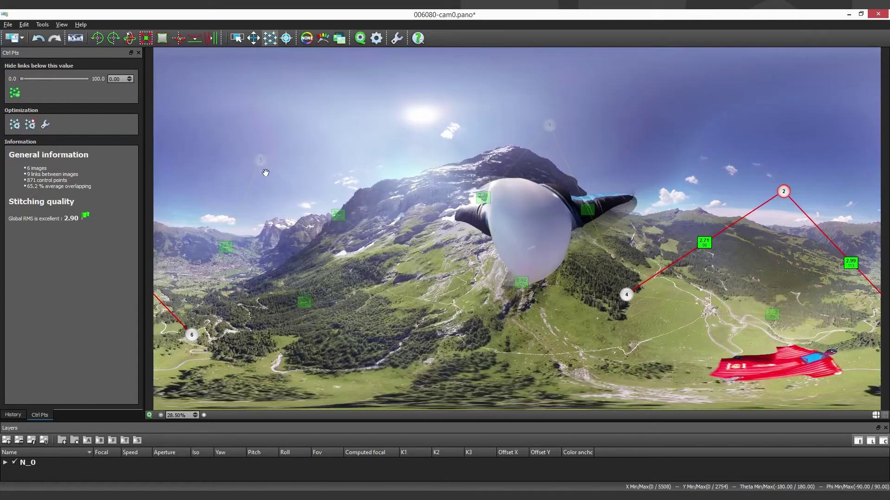
key(alt+Tab)
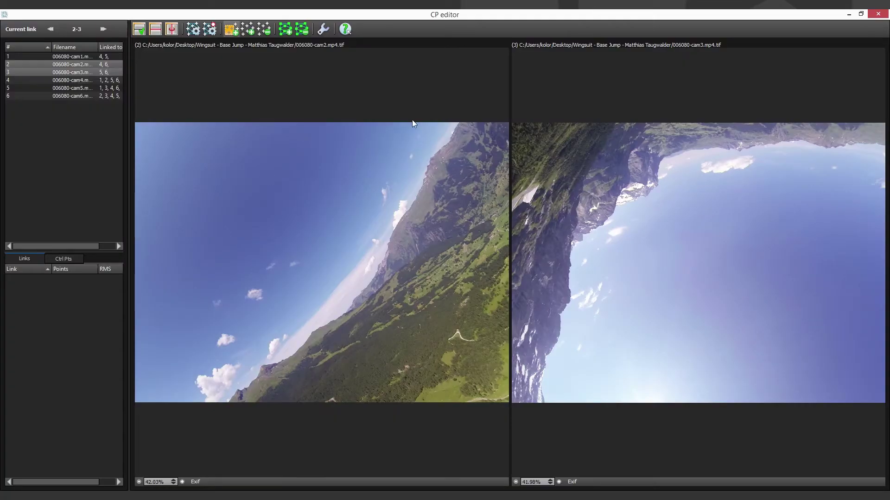
drag(441, 151, 388, 213)
drag(784, 109, 885, 194)
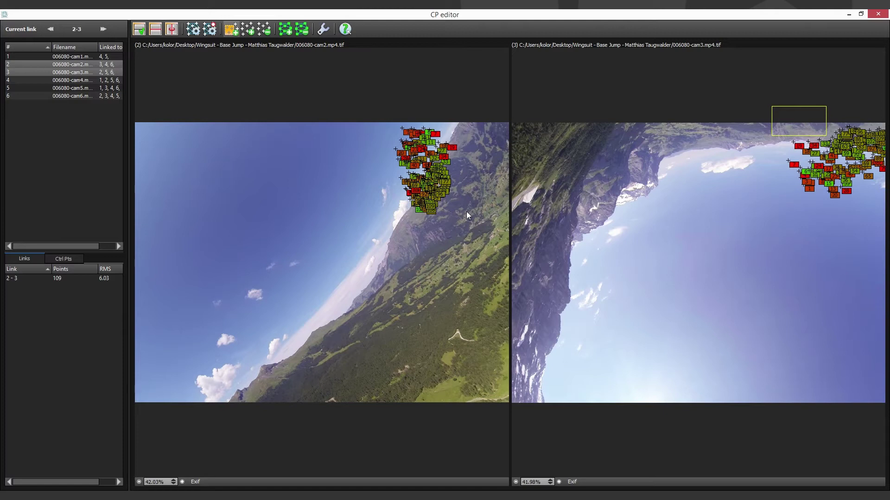
Add more ridge control points between images 2 and 3, then show the link list.
drag(482, 125, 445, 187)
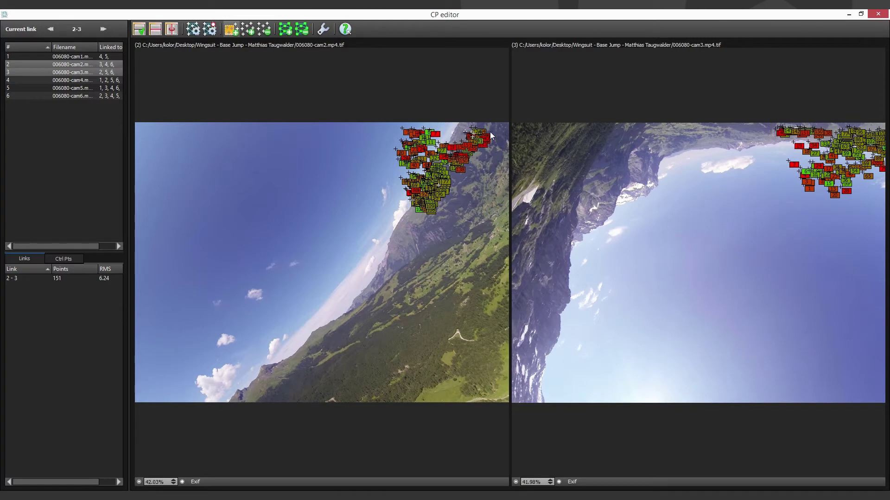
drag(492, 112, 410, 193)
drag(768, 114, 886, 171)
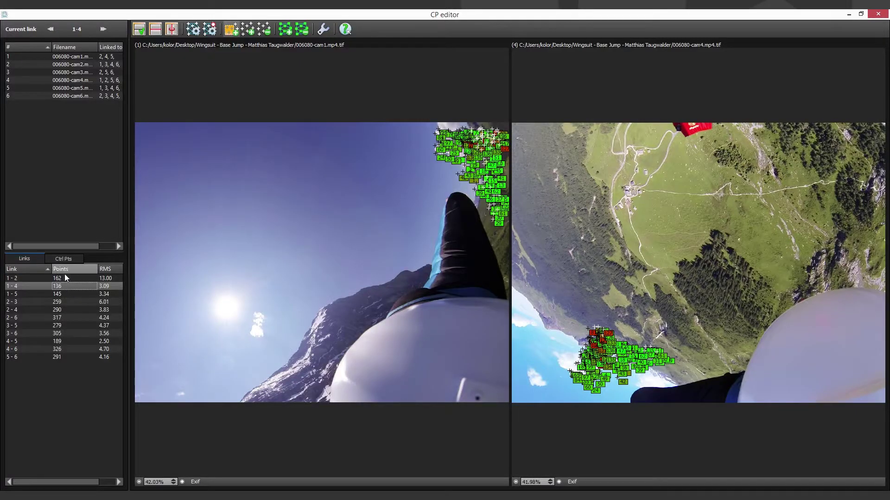
click(48, 272)
Force different focal and distortion per image, use 2nd order + optical axis center, and re-optimise.
click(322, 30)
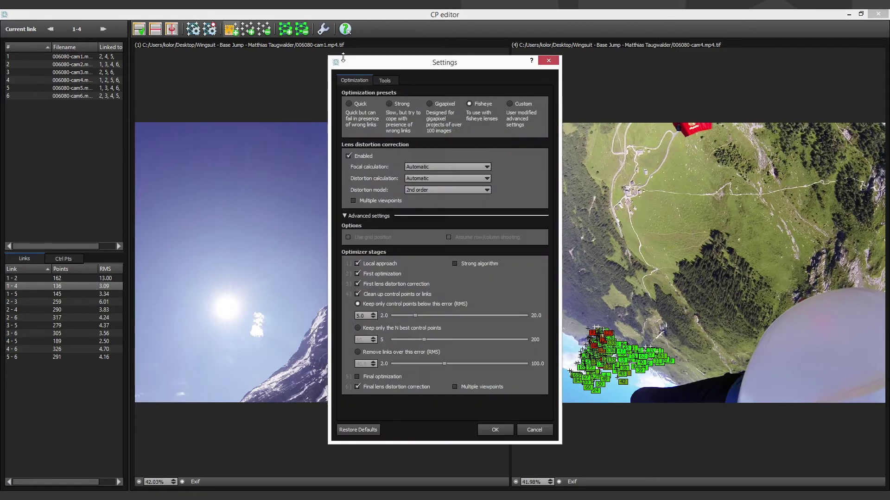
click(423, 168)
click(419, 187)
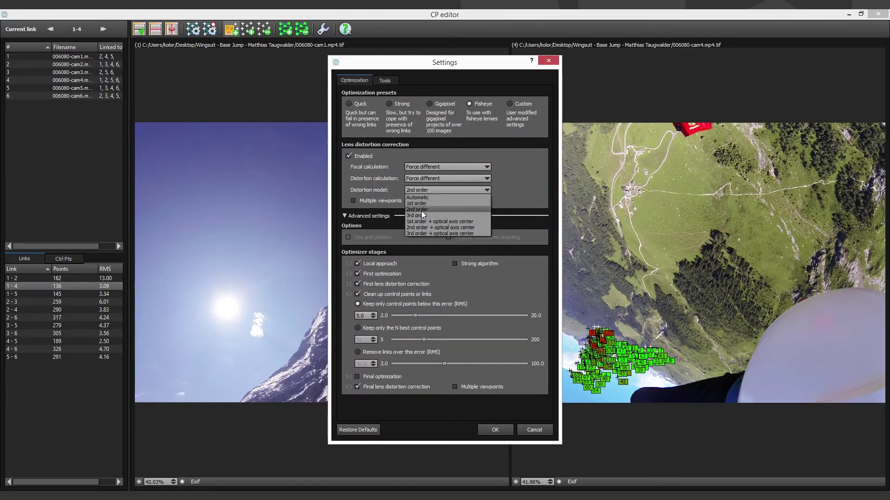
click(421, 233)
click(426, 192)
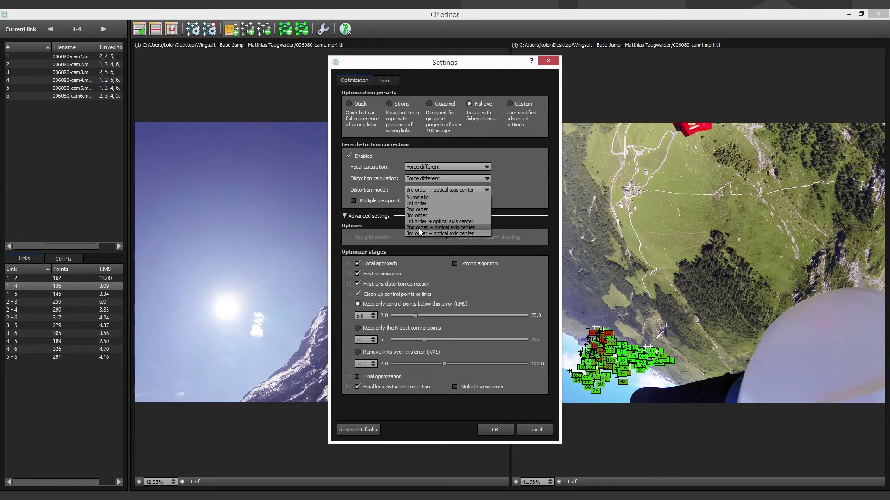
click(418, 228)
click(495, 429)
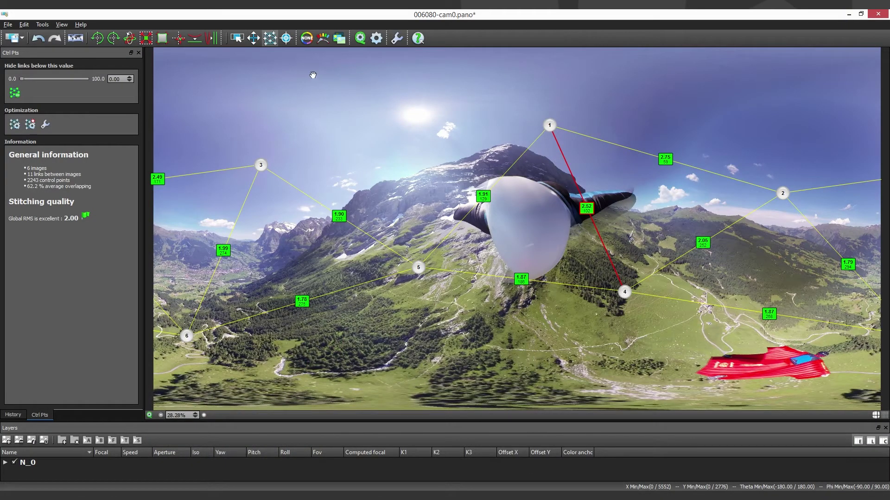
Auto-correct the panorama levels, lower gamma to 0.99, and show the blend preview settings.
click(237, 37)
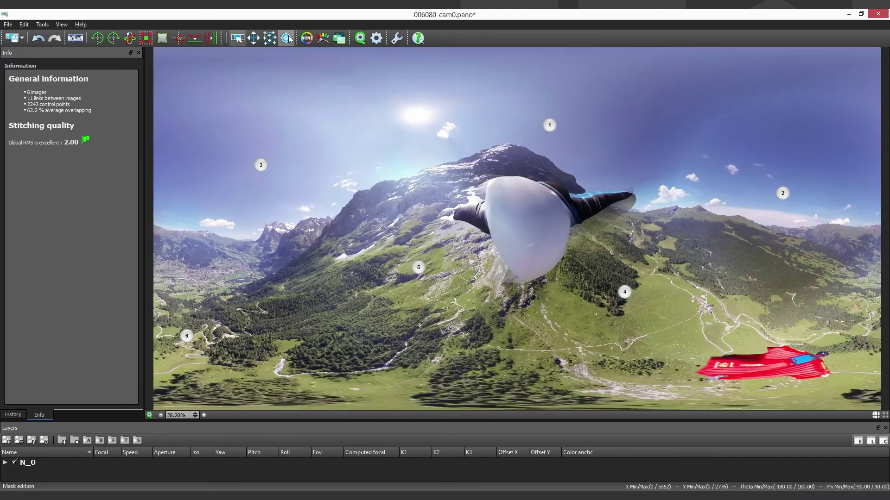
click(339, 37)
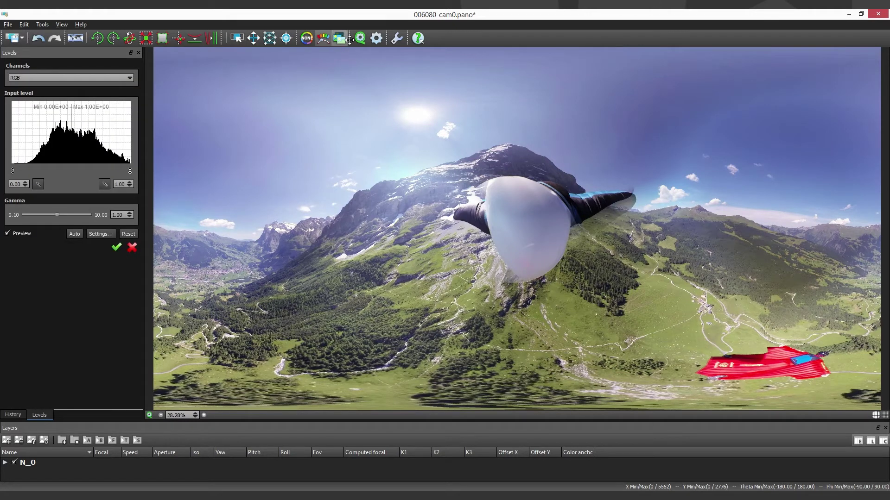
click(74, 234)
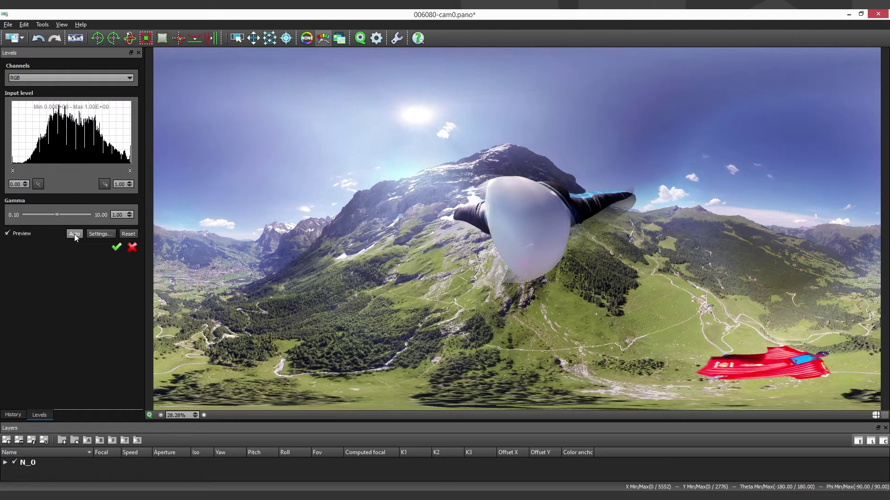
click(130, 217)
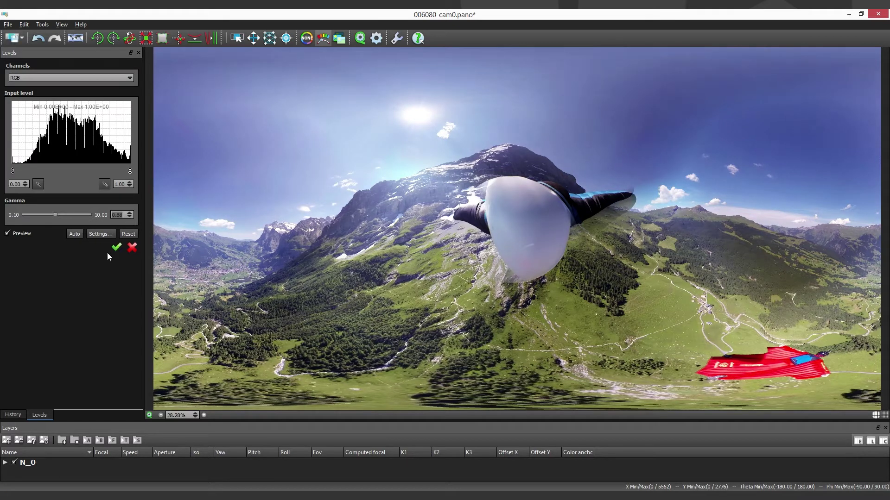
click(376, 38)
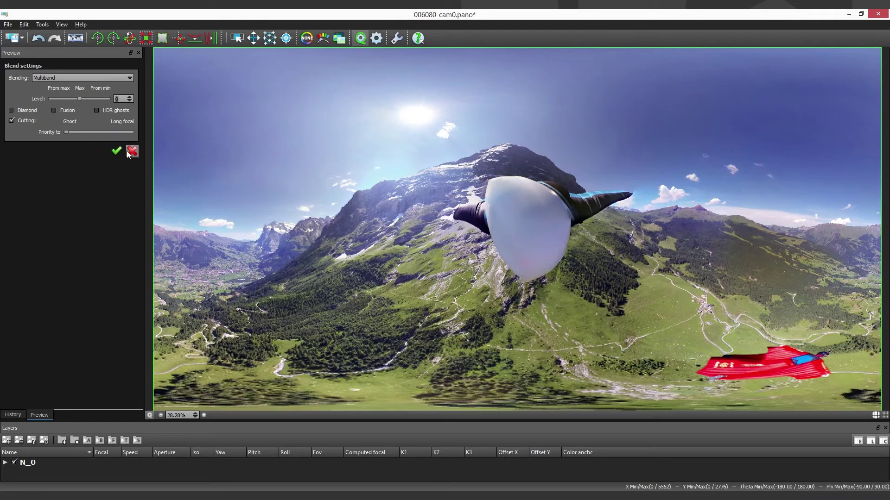
Auto-equalise colour anchors and make image 4's anchor the reference image.
click(306, 39)
click(67, 88)
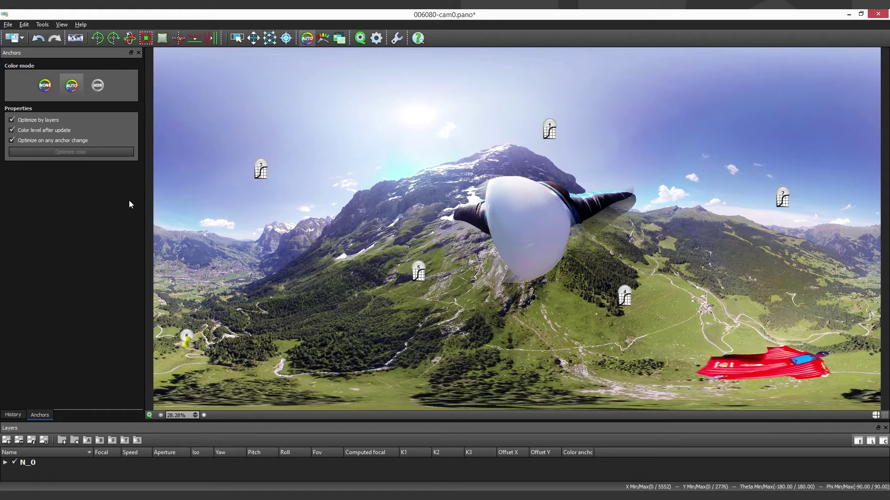
click(187, 338)
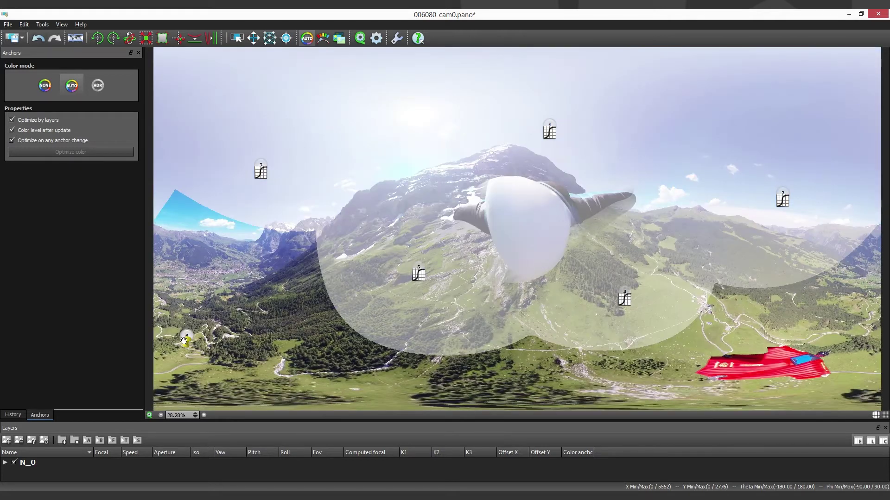
right_click(187, 337)
click(208, 350)
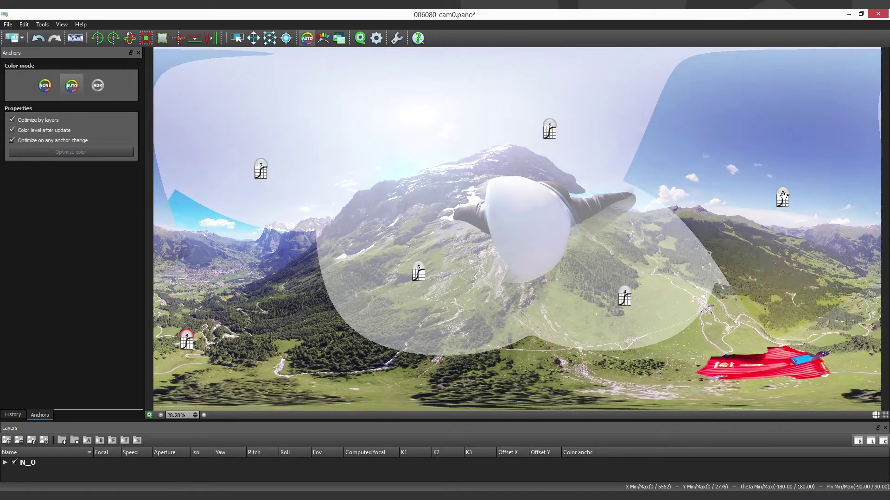
click(626, 296)
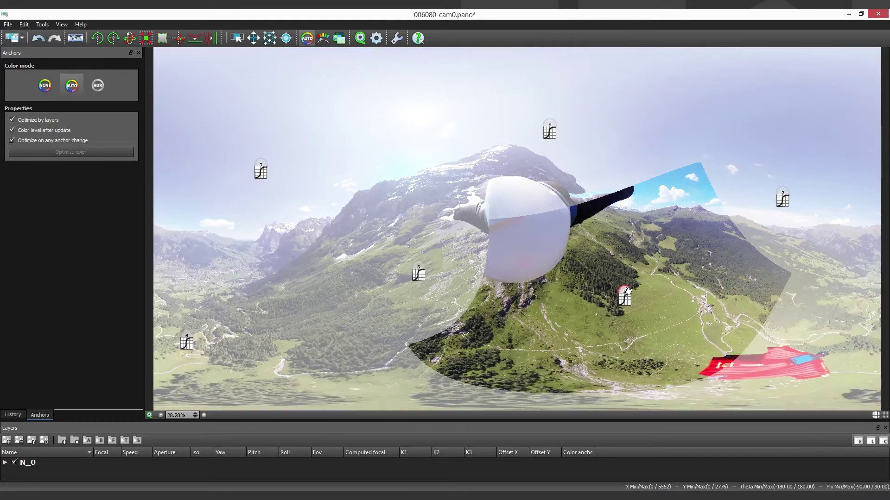
right_click(630, 293)
click(637, 300)
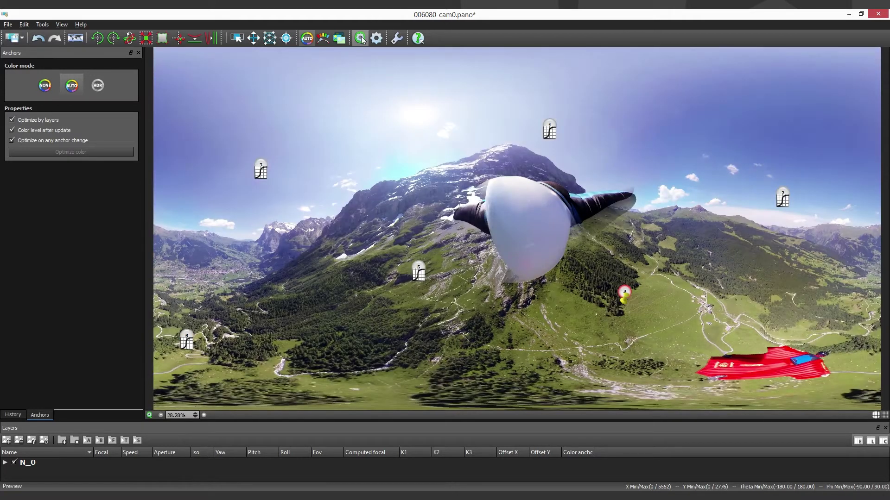
Toggle the blended preview on and off, then save the project.
click(361, 39)
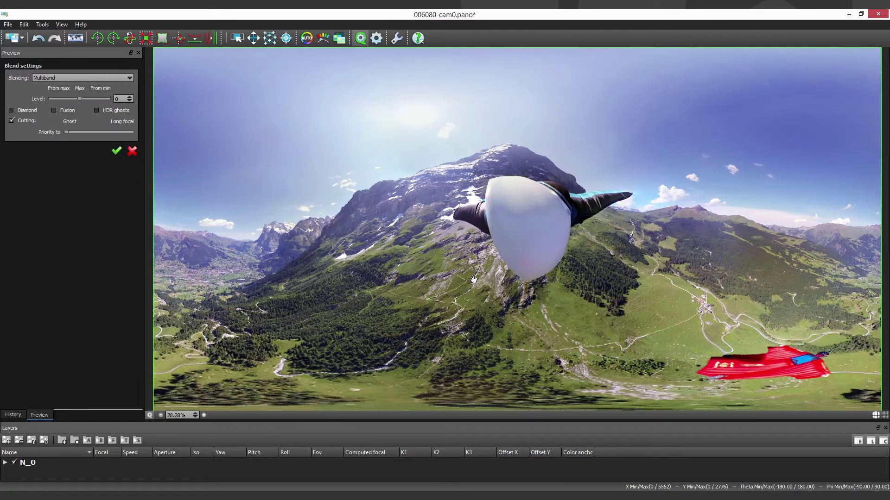
click(253, 38)
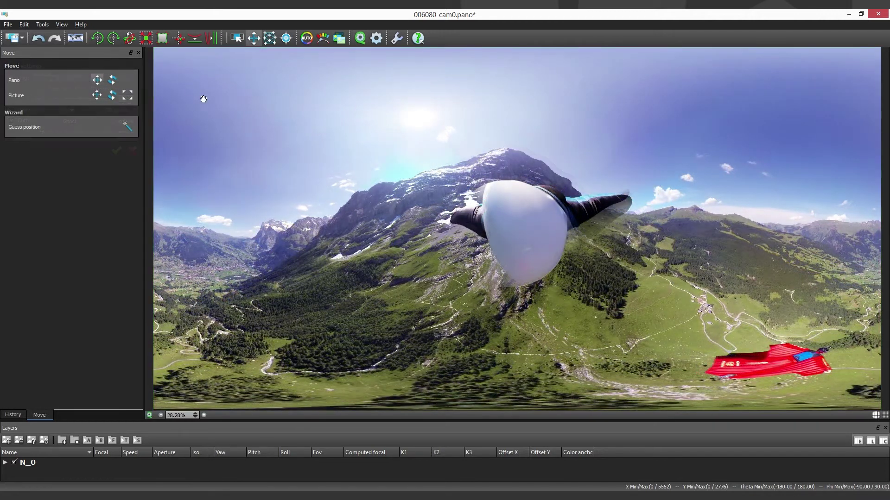
click(14, 39)
click(23, 39)
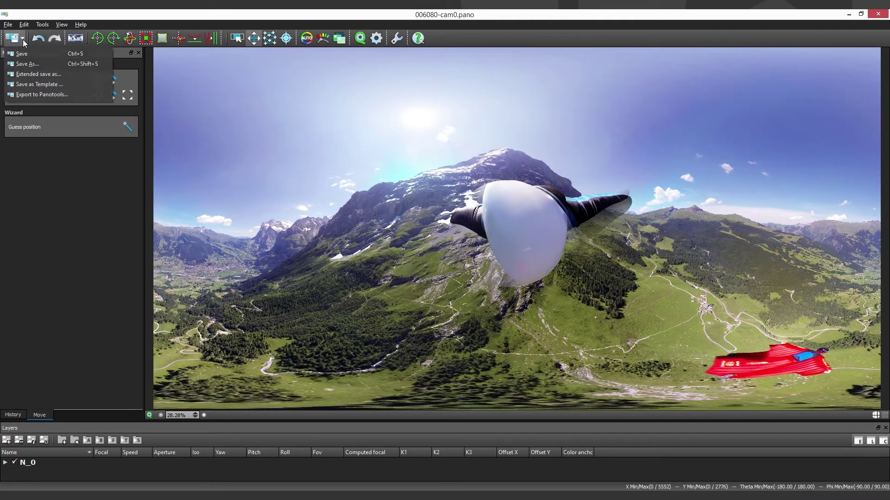
Save a copy of the project under the name 'background'.
click(43, 63)
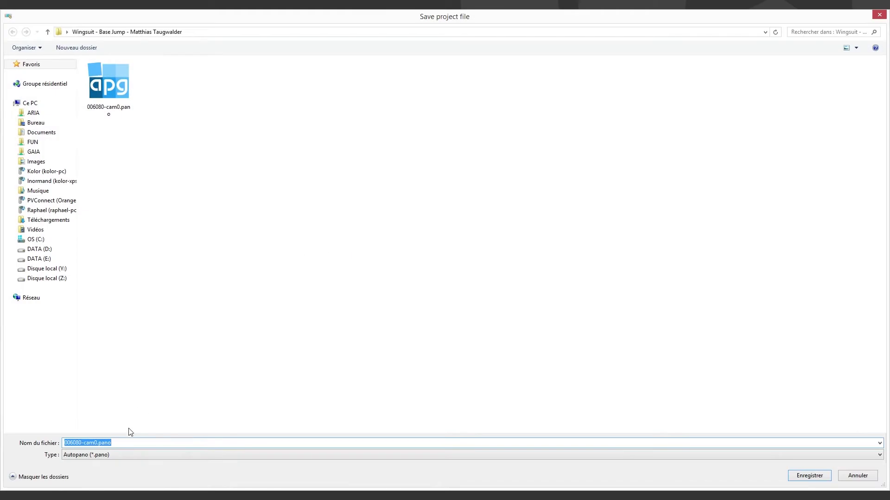
text(background)
key(Return)
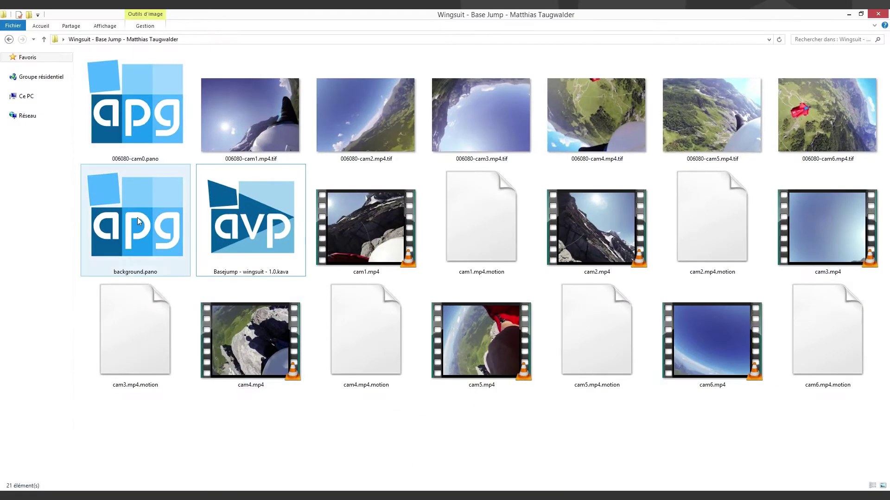
Close background.pano and reopen the 006080-cam0 panorama for editing.
click(137, 137)
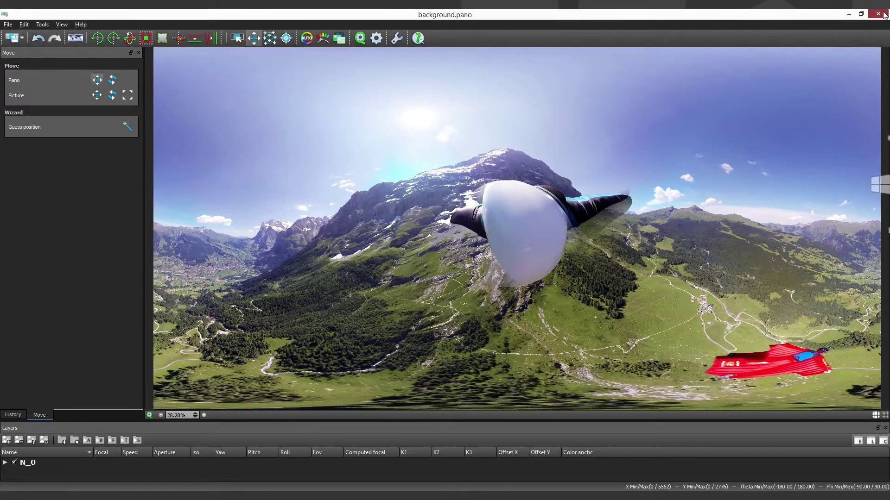
click(878, 15)
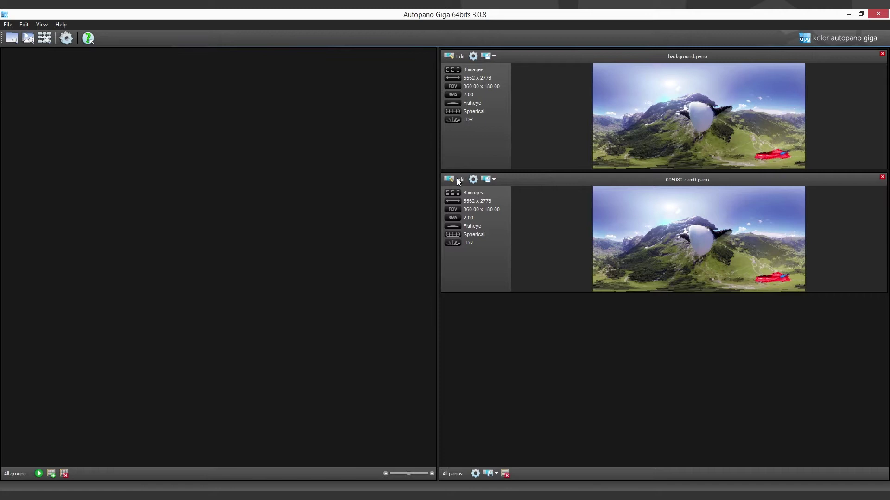
click(462, 180)
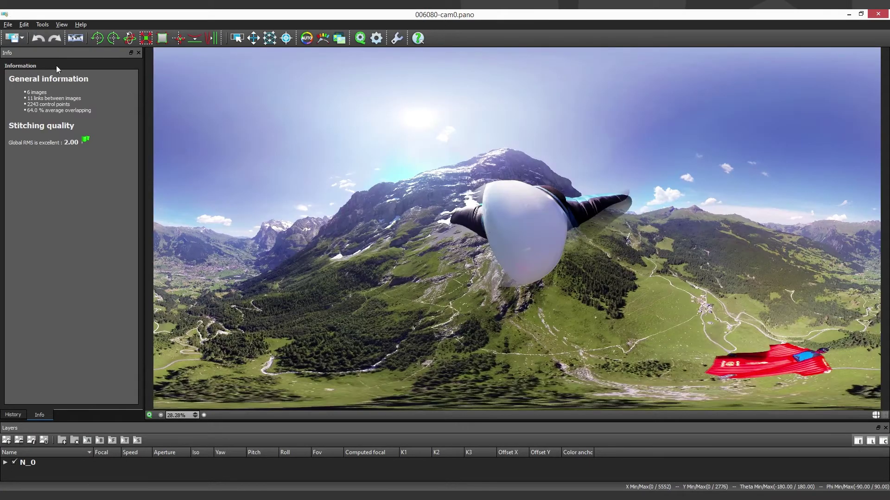
Save the reopened panorama as a new project named 'helmet'.
click(8, 24)
click(26, 50)
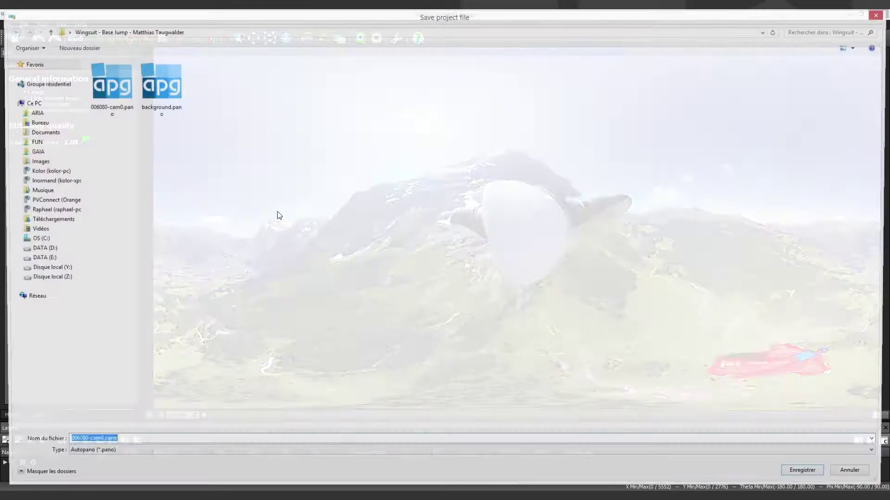
text(helme)
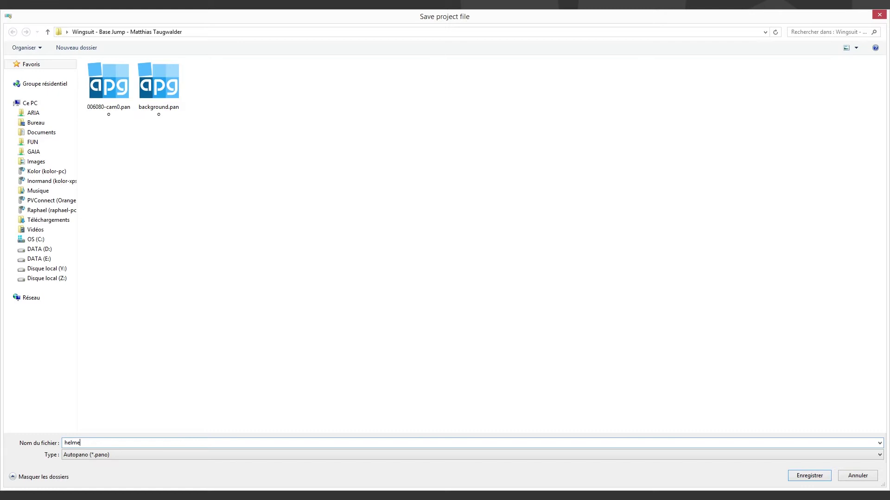
text(t)
key(Return)
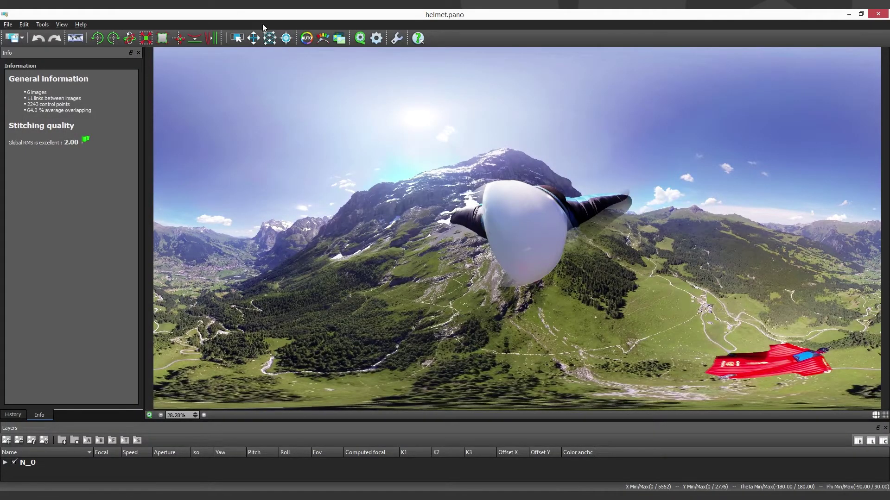
Undo a trial move, then shift images 1 and 4 to relocate the helmet.
click(241, 39)
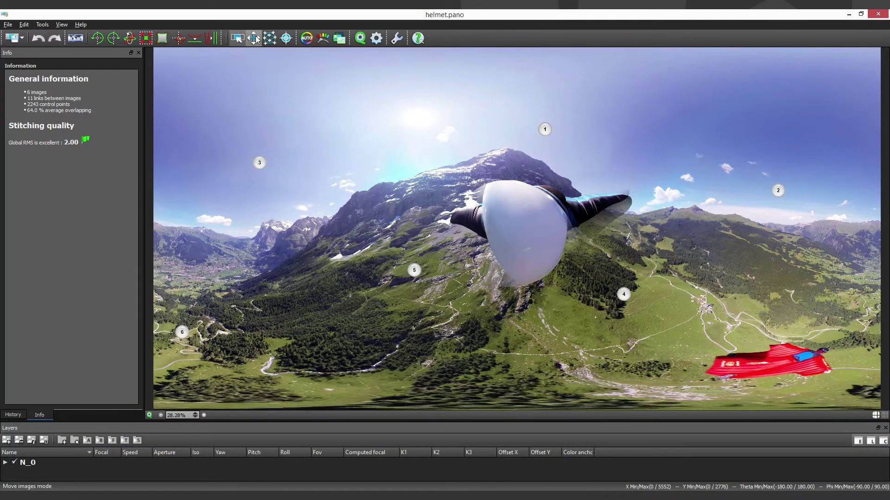
click(255, 38)
mouse_move(549, 237)
mouse_down()
mouse_move(535, 224)
mouse_move(449, 243)
mouse_up()
key(ctrl+z)
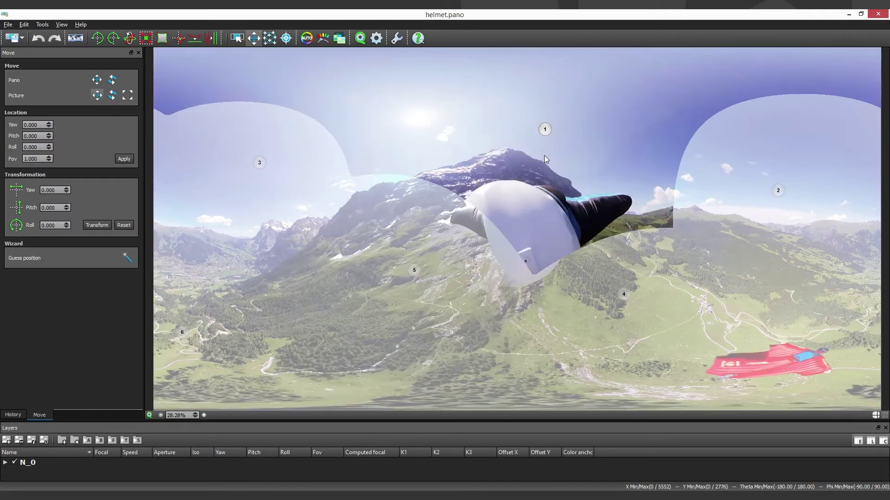
click(545, 129)
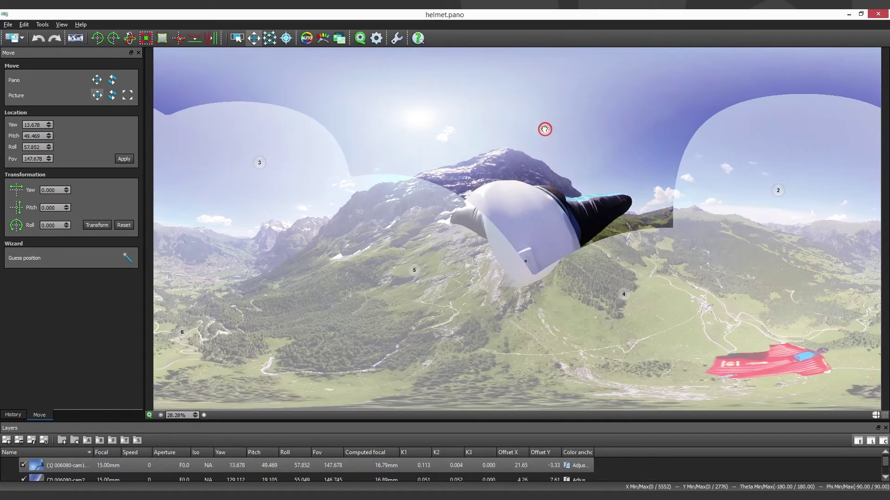
drag(545, 129, 556, 123)
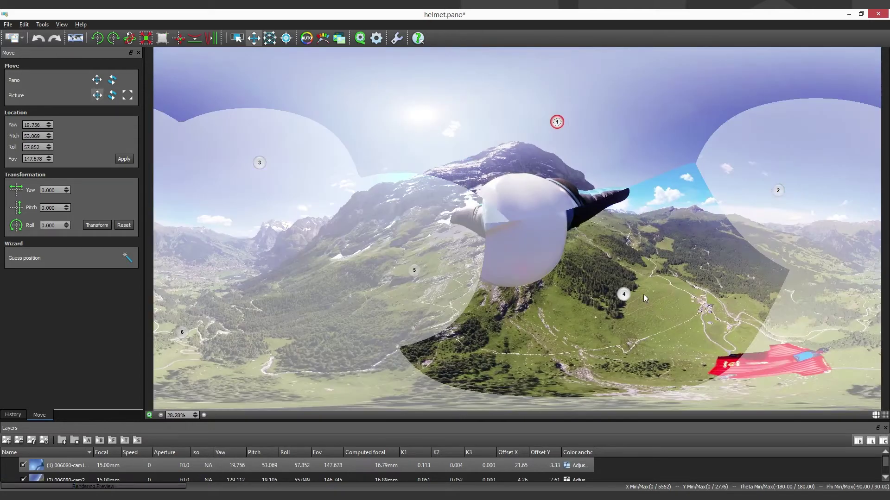
click(621, 293)
mouse_move(622, 294)
mouse_down()
mouse_move(642, 311)
mouse_move(397, 292)
mouse_move(552, 123)
mouse_move(642, 315)
mouse_up()
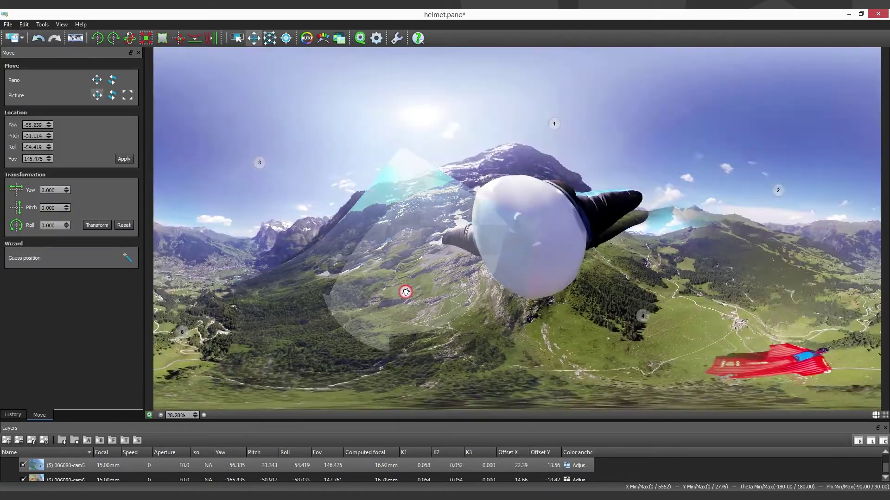
mouse_move(401, 294)
mouse_down()
mouse_move(555, 124)
mouse_move(404, 292)
mouse_move(645, 312)
mouse_up()
Preview the blend, save helmet.pano, and close its editor.
key(p)
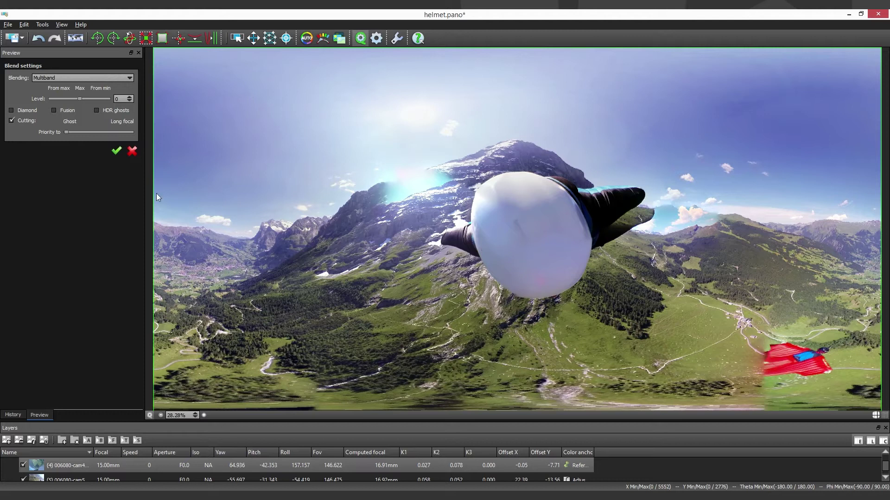
click(13, 40)
click(875, 15)
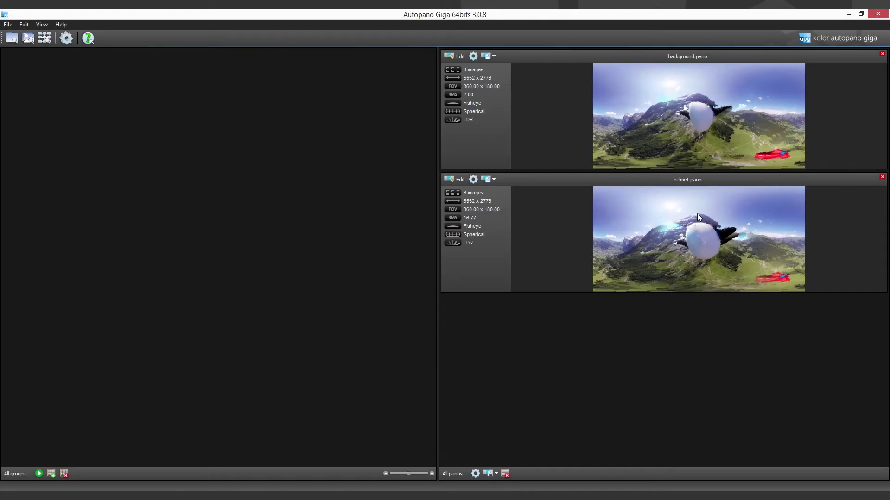
Add background.pano and helmet.pano from the wingsuit folder to Autopano Video Pro's reference panoramas.
click(880, 14)
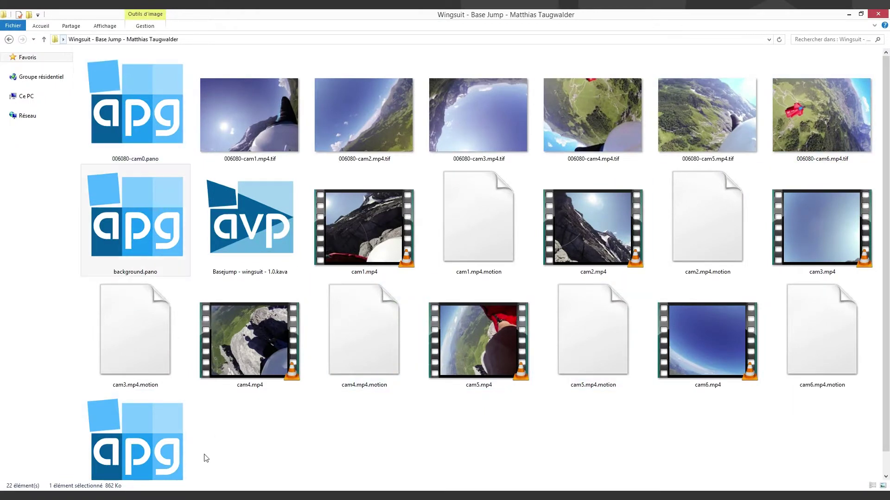
mouse_move(136, 222)
mouse_down()
mouse_move(245, 415)
mouse_move(223, 416)
mouse_up()
click(167, 434)
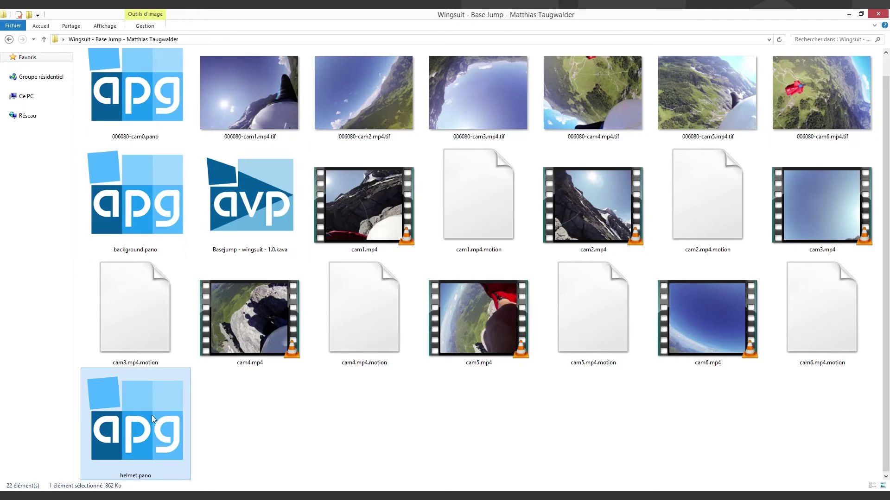
drag(152, 414, 200, 414)
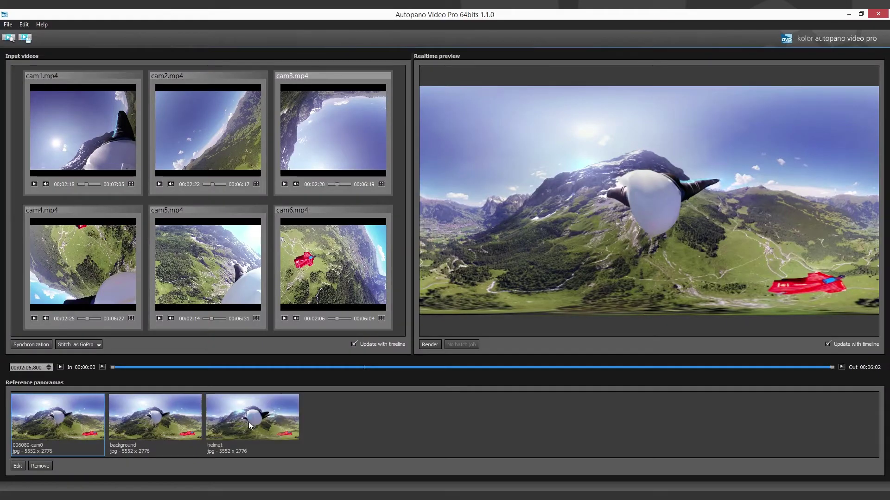
Save the project as Basejump - wingsuit - 1.1.kava, then edit the background panorama's current time.
click(9, 24)
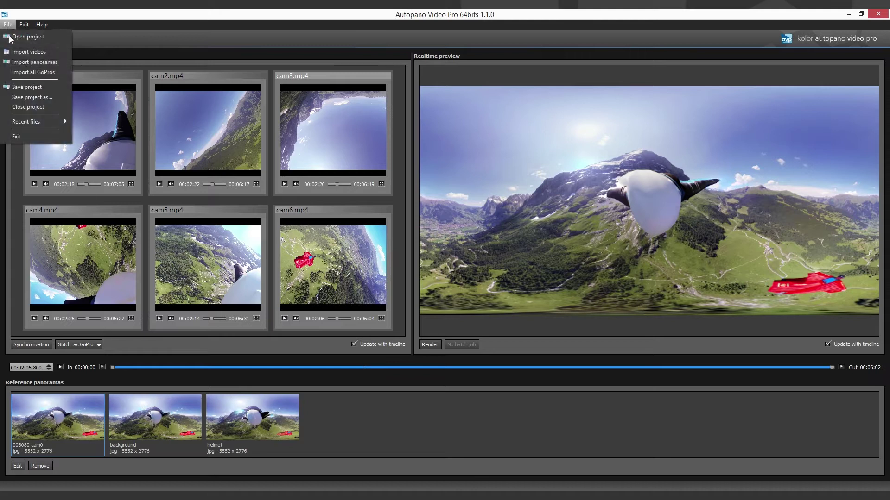
click(28, 86)
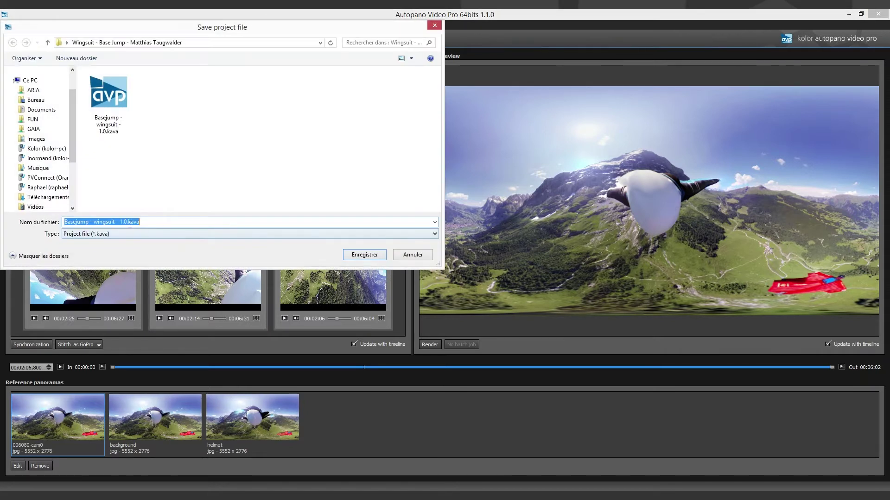
click(129, 222)
key(Return)
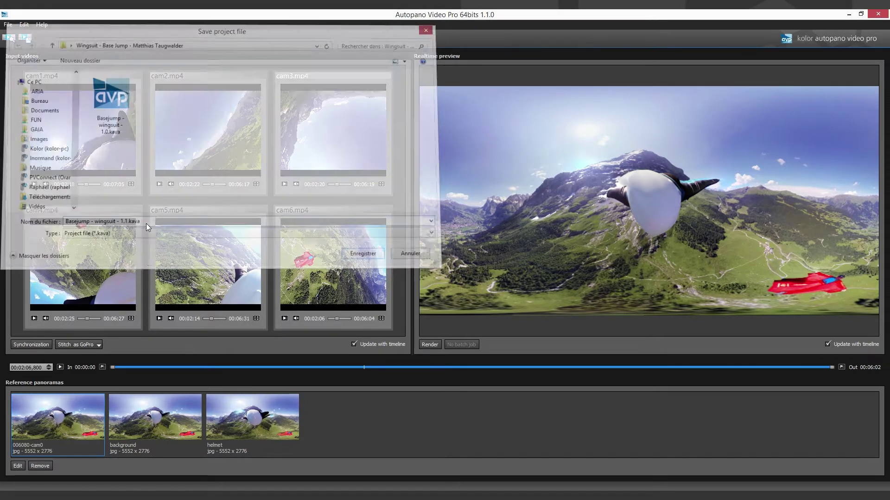
click(186, 415)
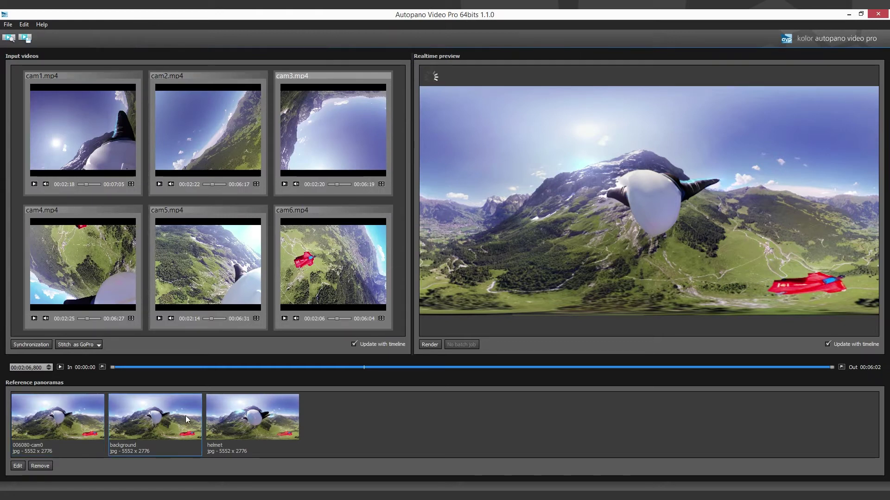
double_click(34, 366)
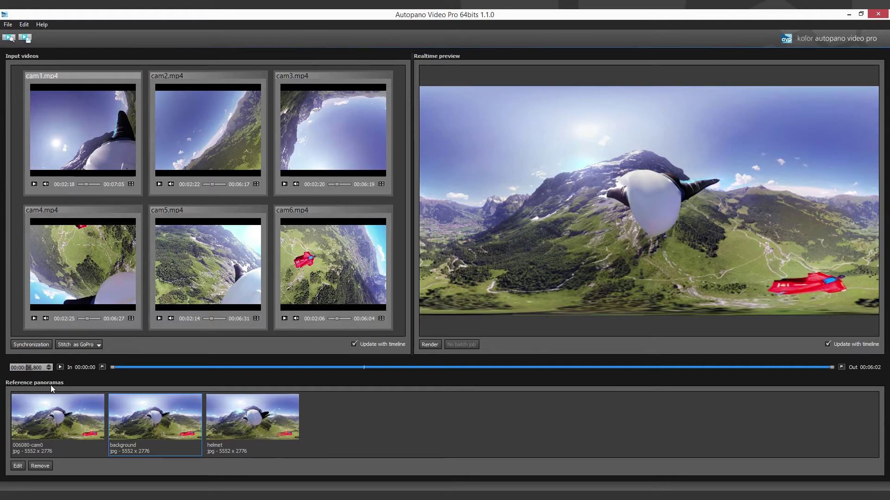
text(685)
text(i)
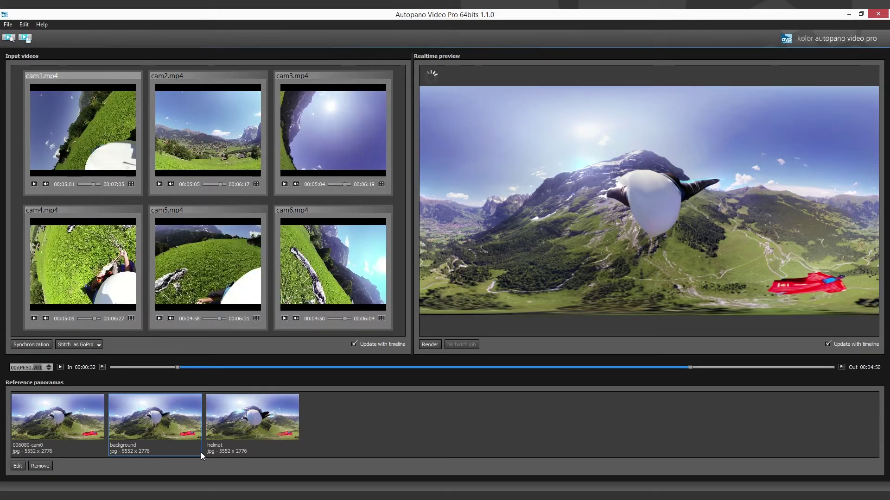
Review the H.264 4K render settings and add the background panorama render to the batch.
click(428, 346)
click(450, 175)
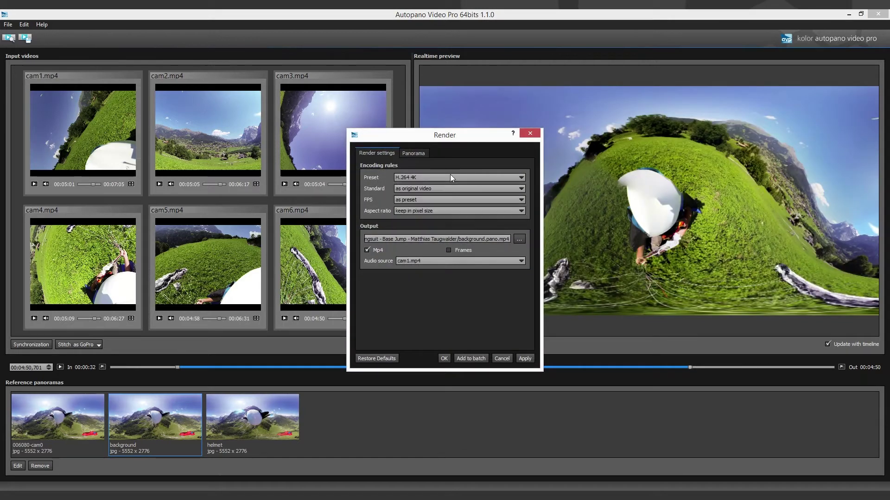
click(448, 187)
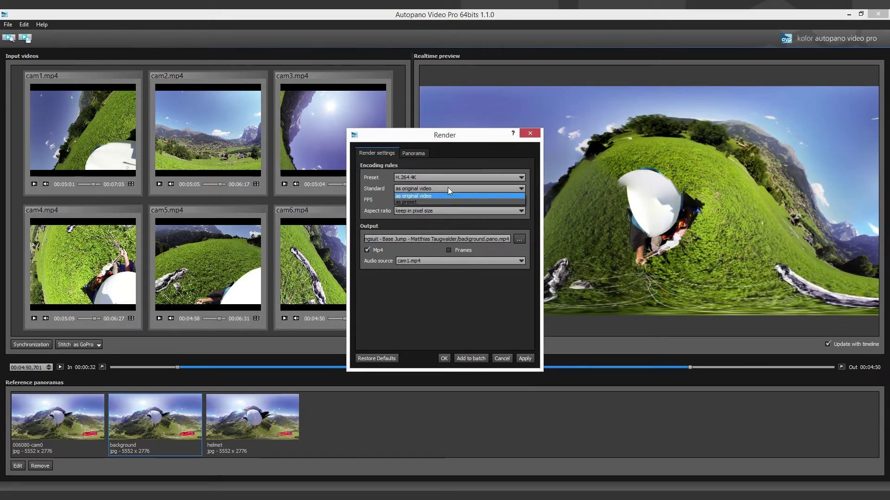
click(416, 200)
click(415, 211)
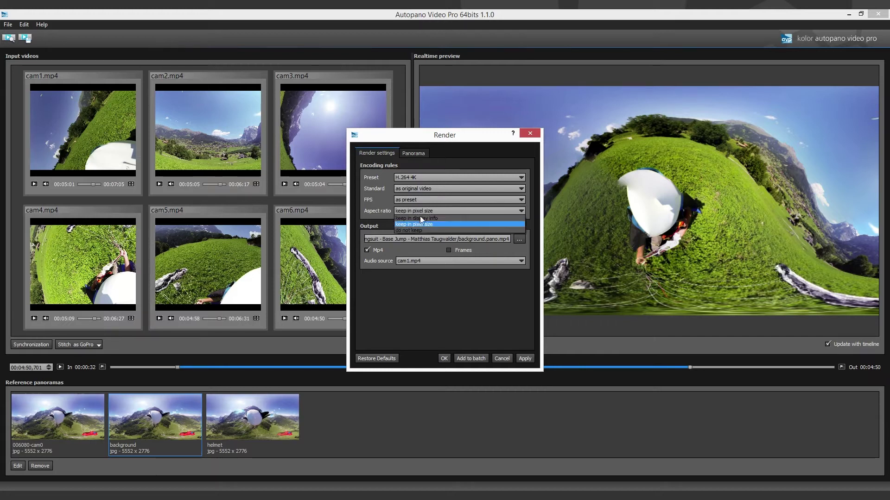
click(426, 223)
click(483, 358)
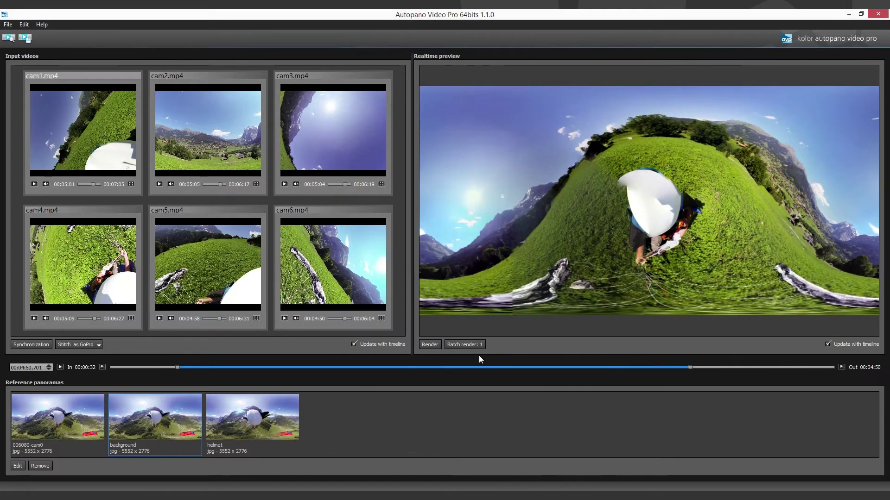
Add the helmet panorama render to the batch and start the batch render.
click(265, 436)
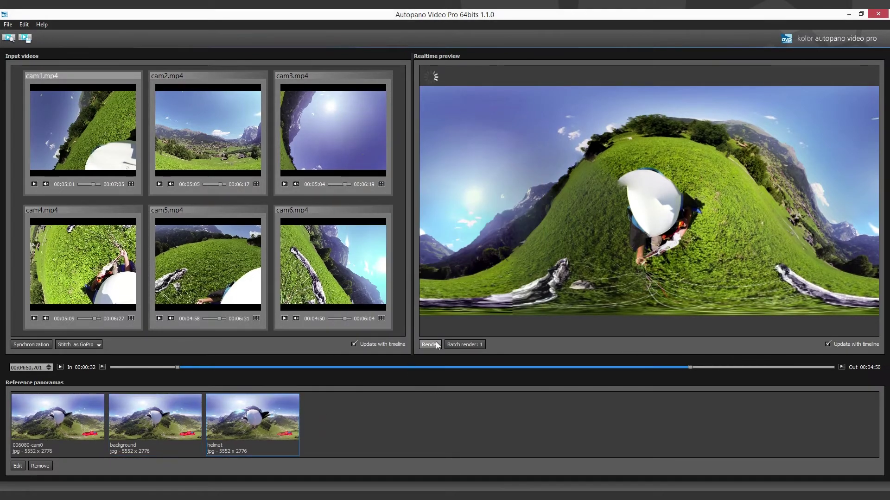
click(430, 344)
click(480, 359)
click(477, 345)
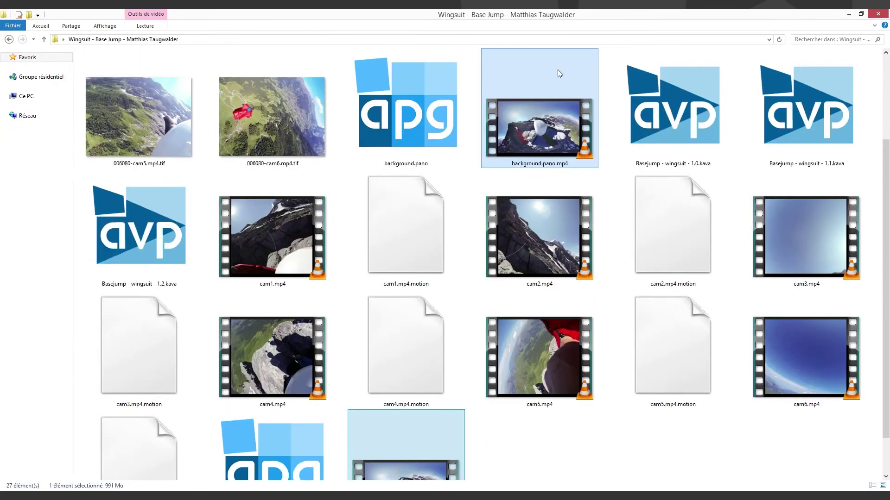
Import both rendered .mp4 files and build a helmet.pano comp with helmet above background.
mouse_move(387, 457)
mouse_down()
mouse_move(219, 374)
mouse_move(137, 207)
mouse_up()
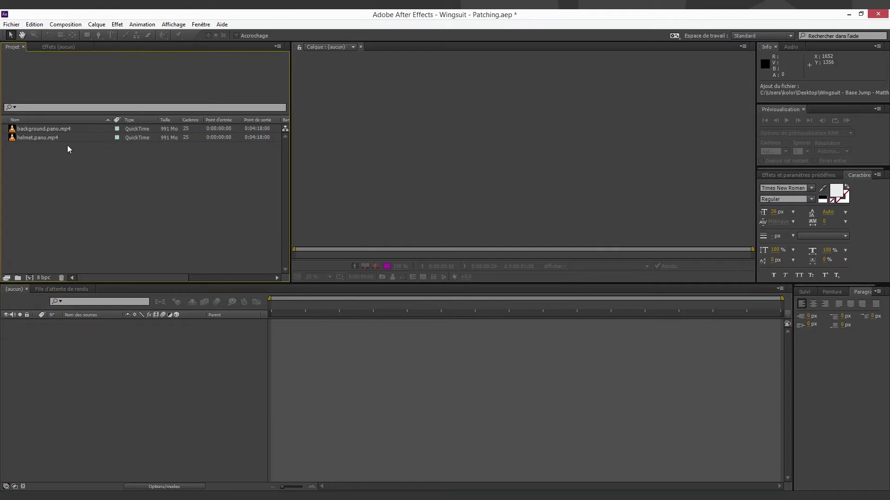
drag(35, 138, 62, 327)
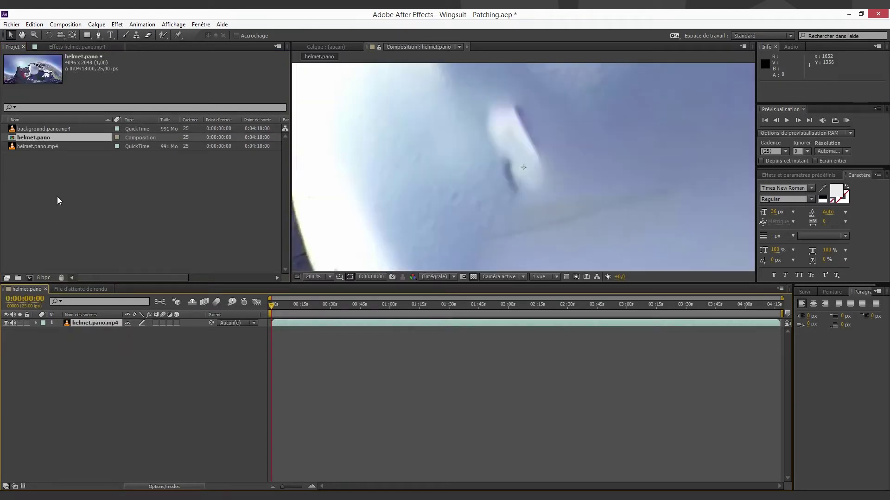
drag(41, 127, 108, 325)
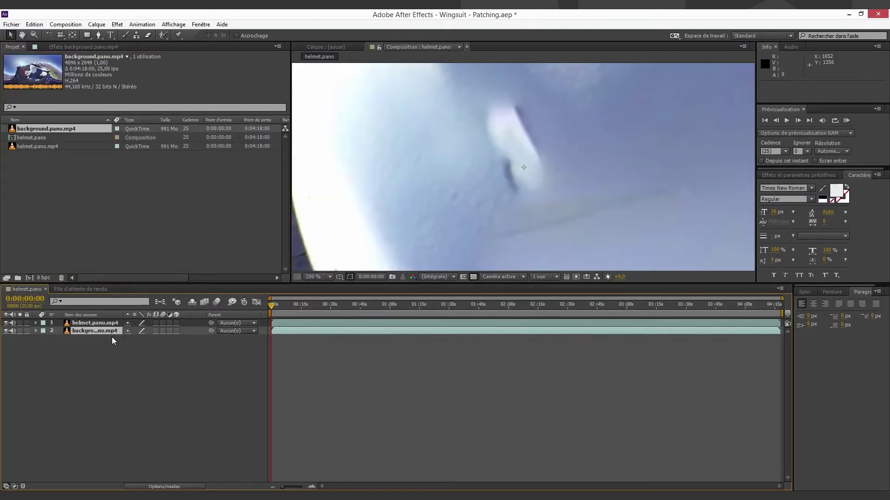
scroll(548, 169, down, 5)
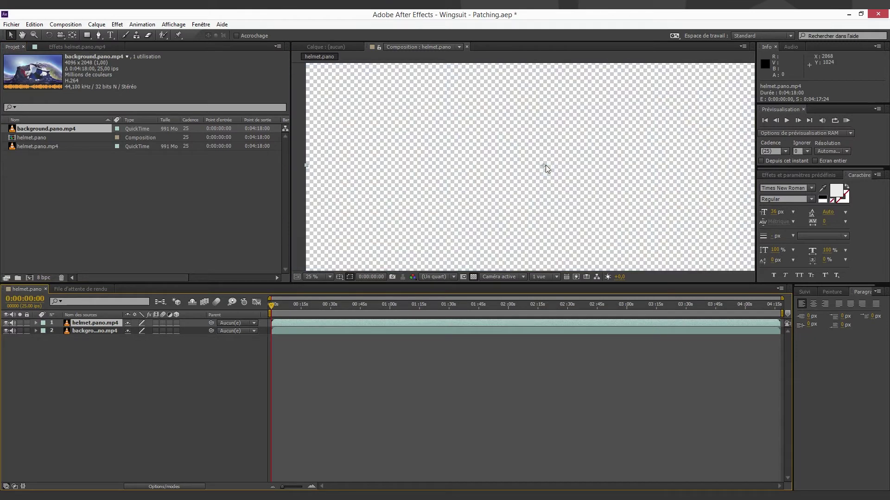
scroll(555, 174, down, 2)
scroll(559, 177, up, 2)
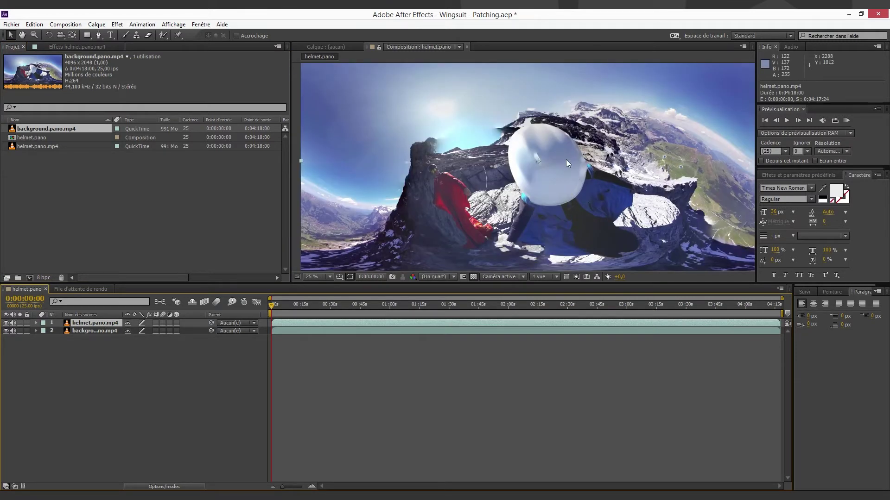
scroll(566, 159, up, 4)
scroll(566, 159, down, 2)
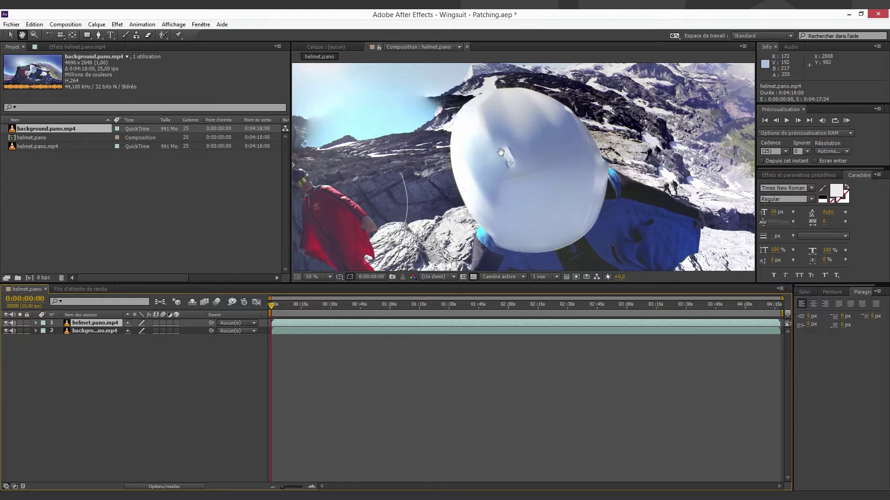
scroll(500, 151, up, 2)
scroll(526, 127, up, 1)
scroll(530, 166, up, 1)
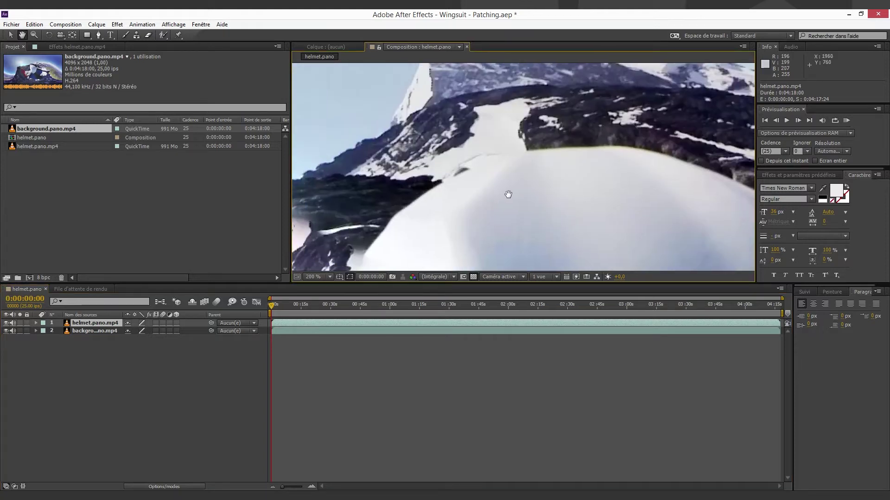
drag(508, 195, 538, 146)
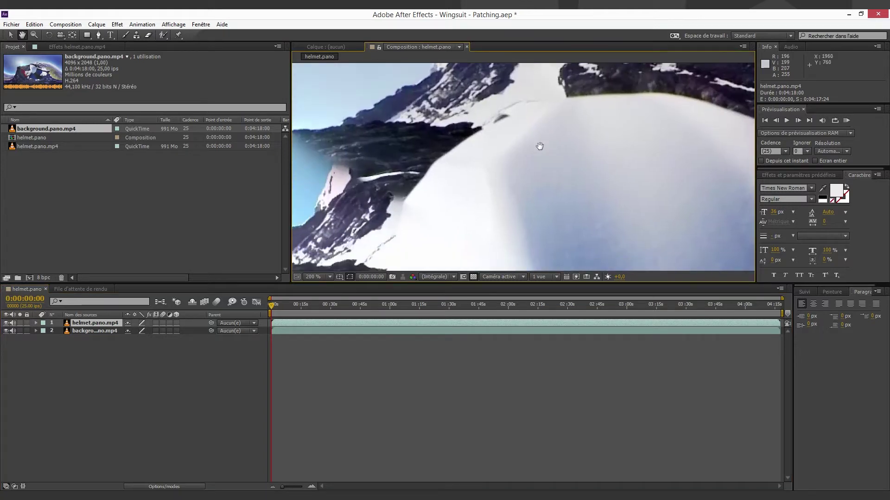
Start a Pen-tool mask with curved points along the helmet's top edge.
click(97, 35)
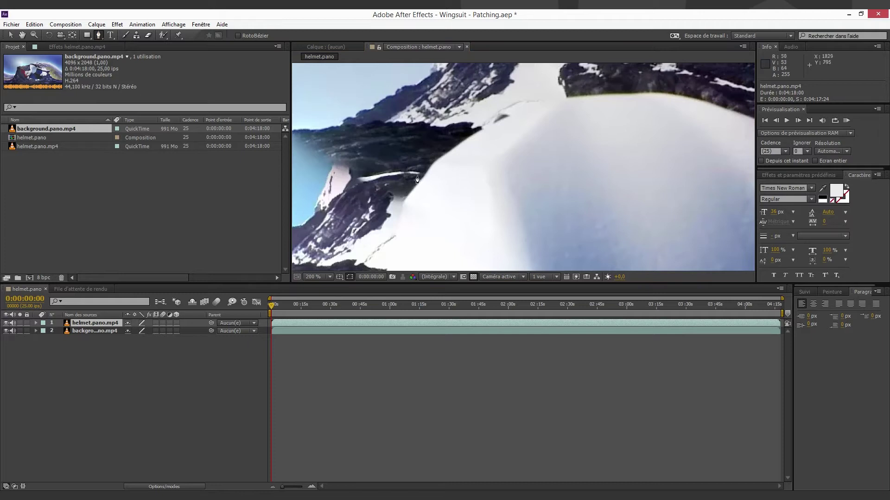
drag(436, 164, 464, 137)
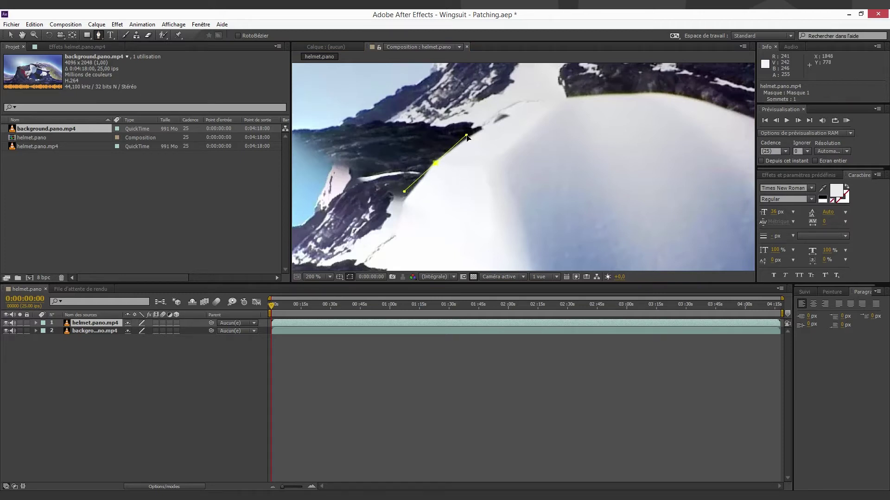
drag(539, 106, 576, 97)
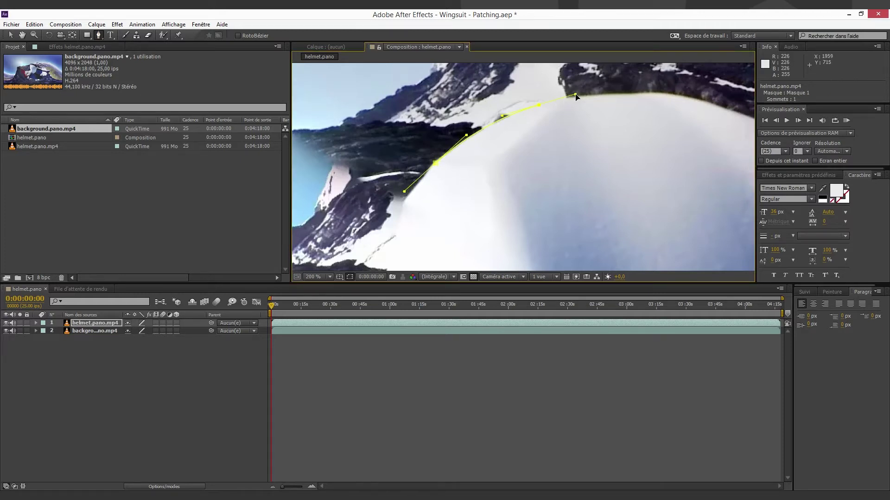
mouse_move(692, 99)
mouse_down()
mouse_move(710, 104)
mouse_move(477, 151)
mouse_up()
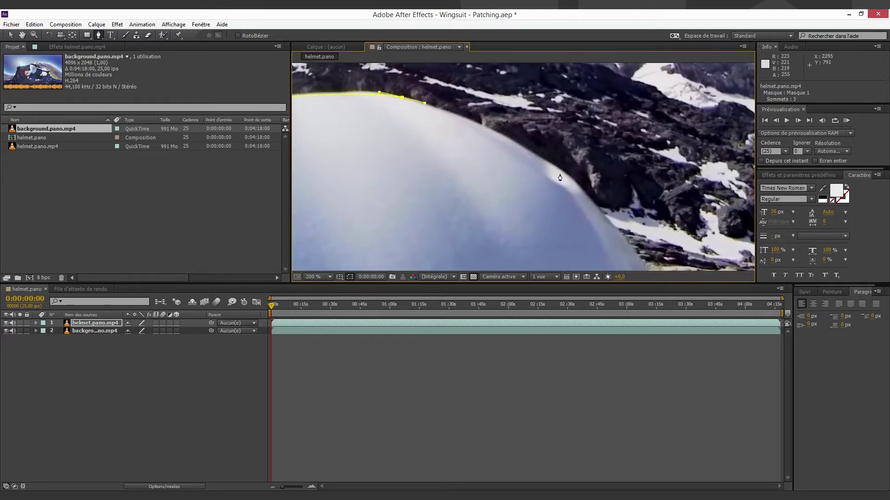
mouse_move(558, 176)
mouse_down()
mouse_move(584, 209)
mouse_move(390, 105)
mouse_up()
Finish tracing points around the rest of the helmet outline to close the mask.
click(569, 85)
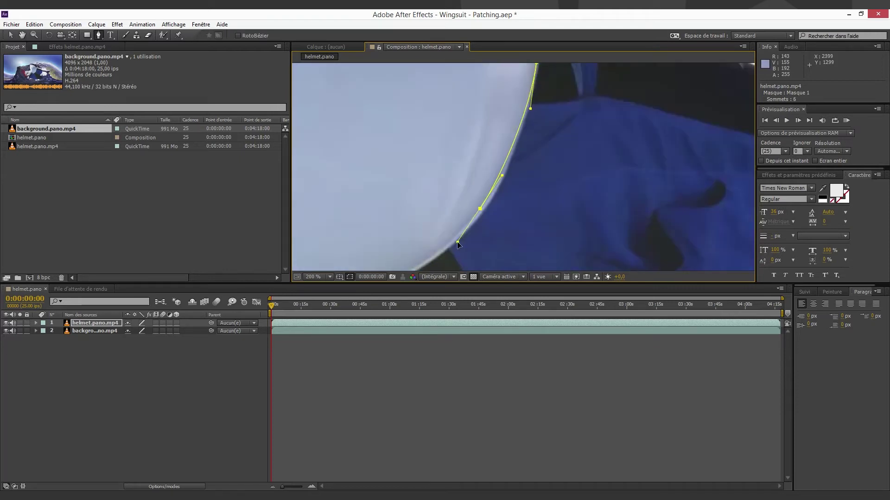
click(542, 116)
drag(425, 176, 366, 189)
click(328, 193)
click(461, 222)
click(463, 254)
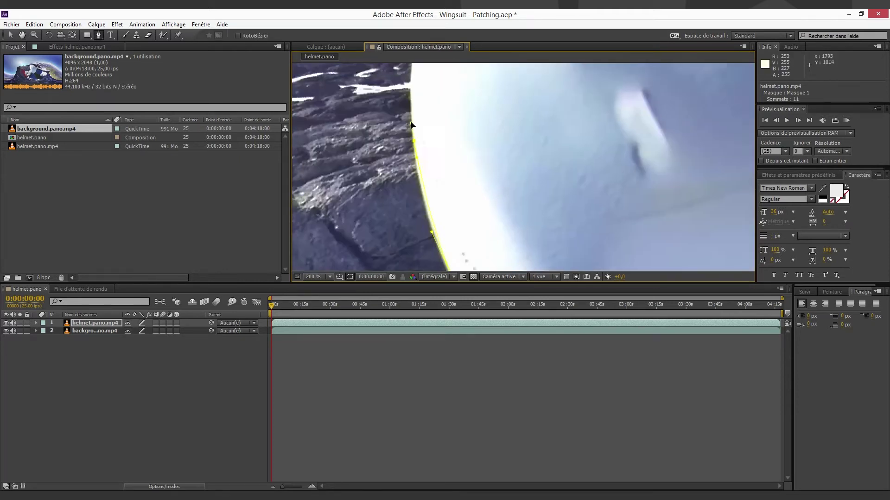
click(432, 163)
scroll(431, 163, down, 1)
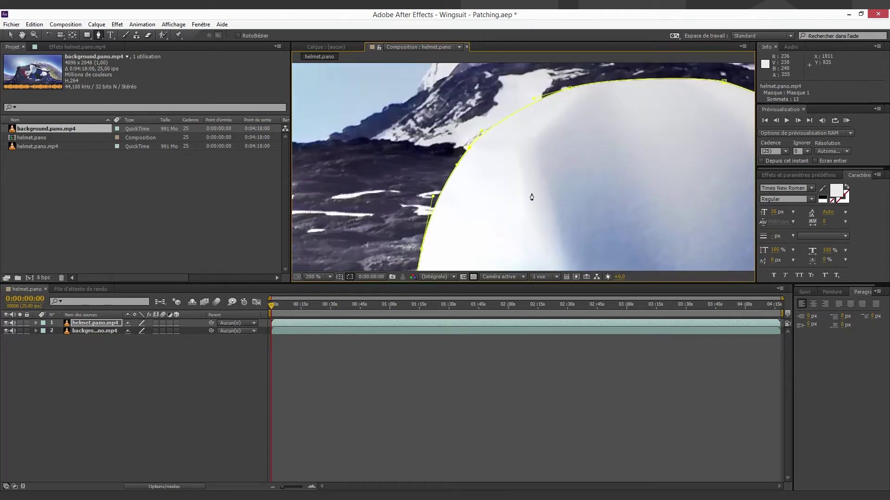
scroll(536, 199, down, 1)
drag(535, 200, 412, 133)
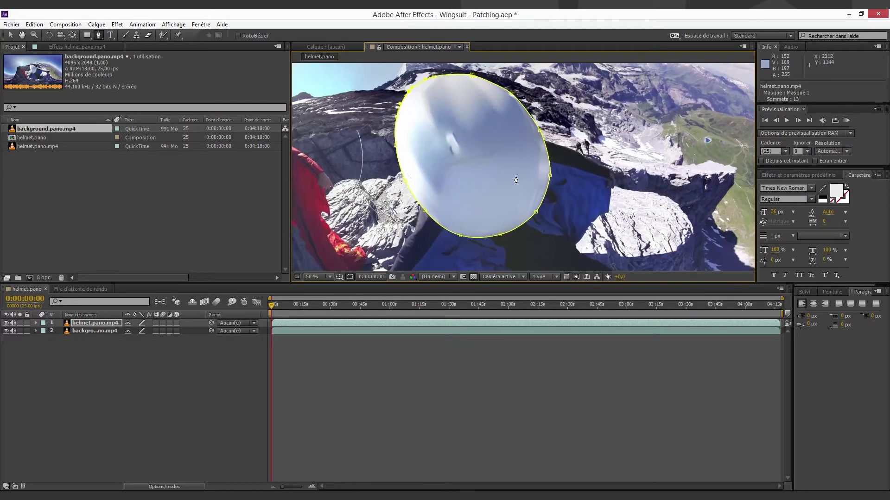
drag(514, 153, 511, 179)
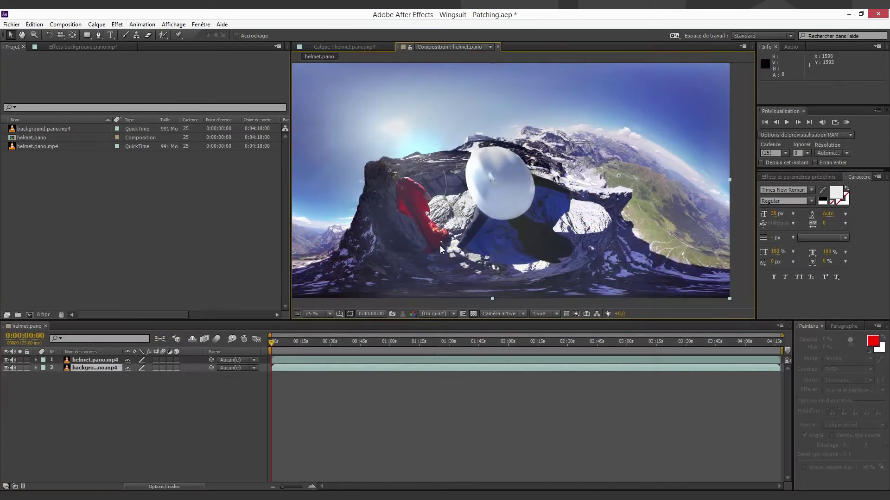
Show rulers, add a vertical guide, and make the helmet layer semi-transparent for alignment.
key(ctrl+r)
drag(295, 202, 496, 204)
scroll(512, 177, up, 2)
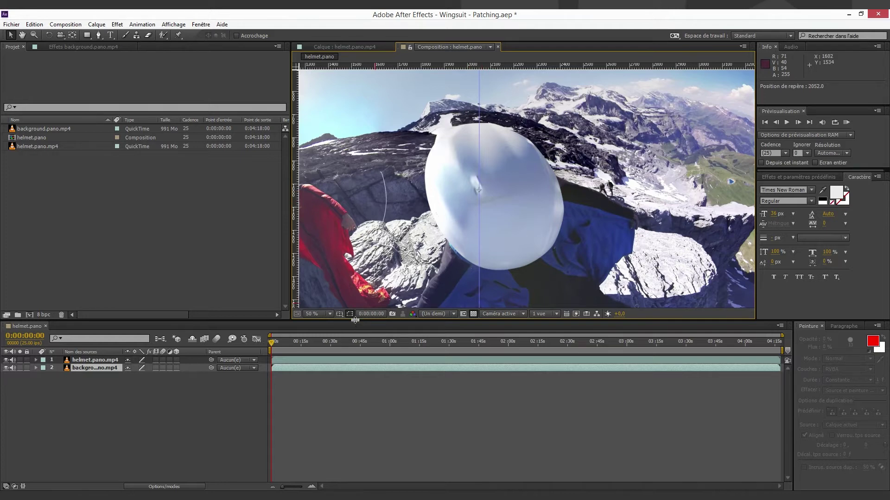
click(91, 360)
click(36, 361)
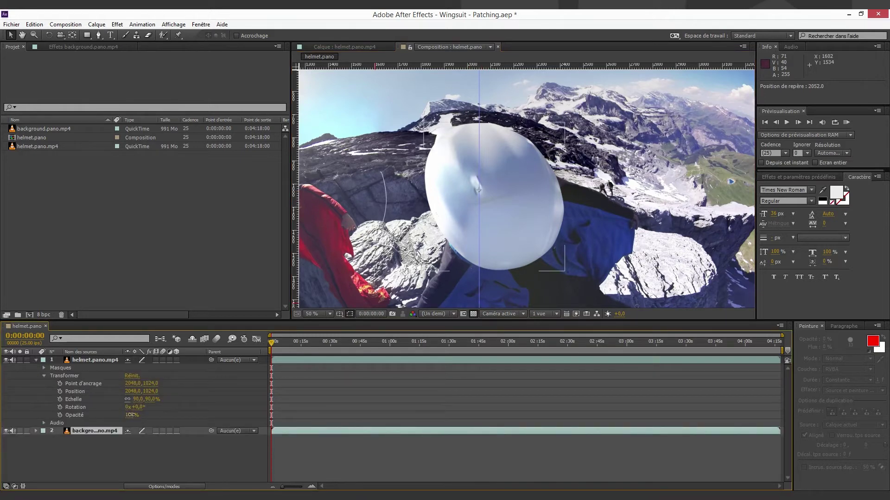
mouse_move(131, 415)
mouse_down()
mouse_move(113, 415)
mouse_move(154, 410)
mouse_move(126, 391)
mouse_move(118, 398)
mouse_up()
click(113, 415)
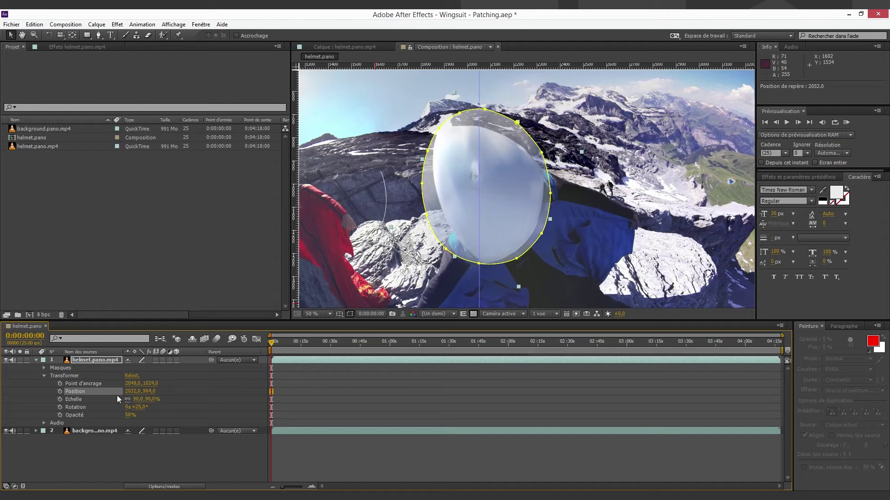
Scale the helmet layer to 91% and restore its opacity to 100%.
click(139, 399)
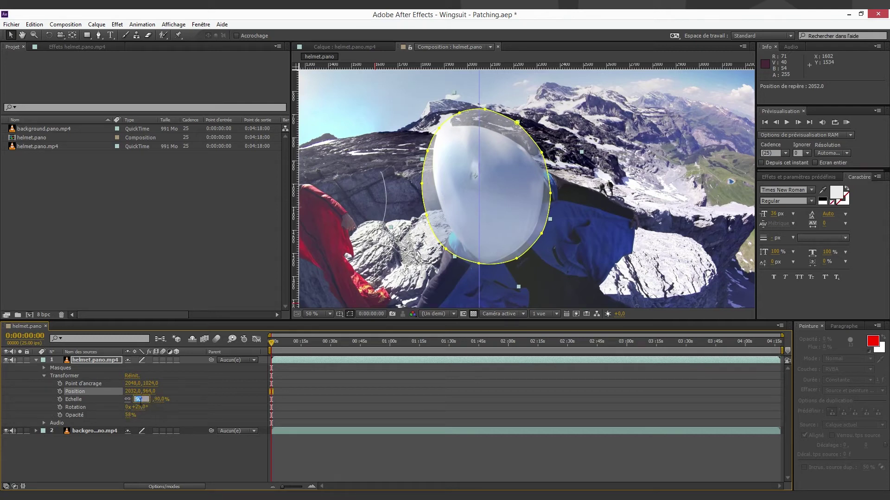
text(91)
key(Return)
drag(129, 418, 118, 414)
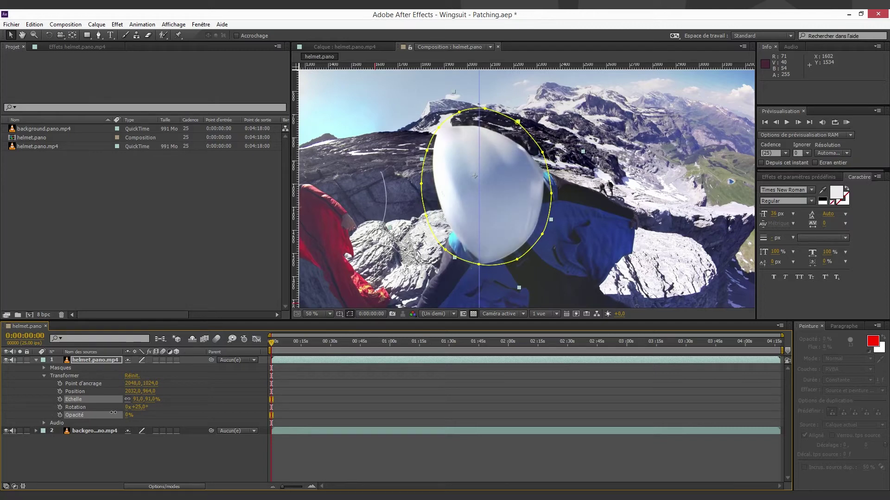
drag(113, 412, 160, 443)
click(160, 445)
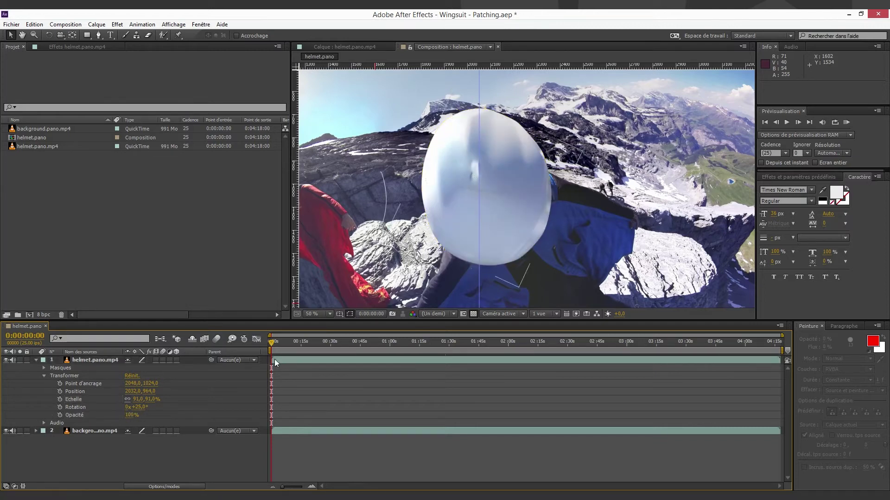
Scrub the footage to about 20 and 31 seconds to check the patch.
drag(272, 342, 313, 344)
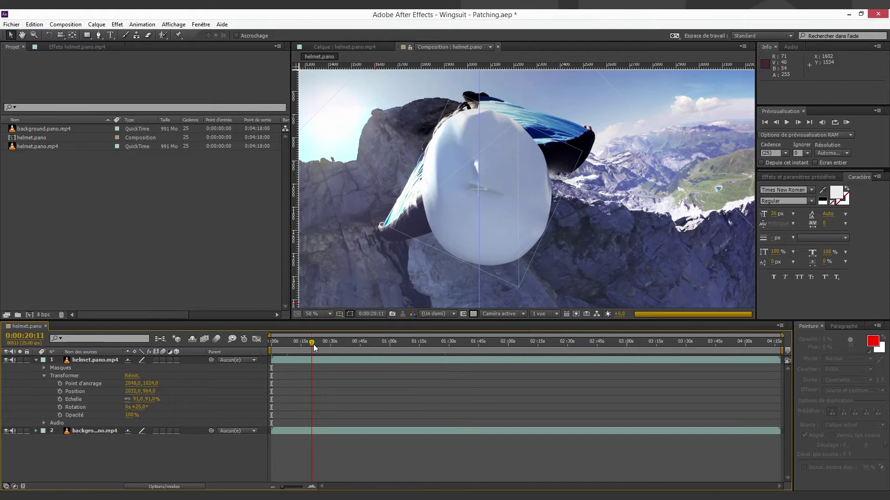
drag(313, 347, 317, 348)
click(352, 278)
scroll(353, 278, down, 1)
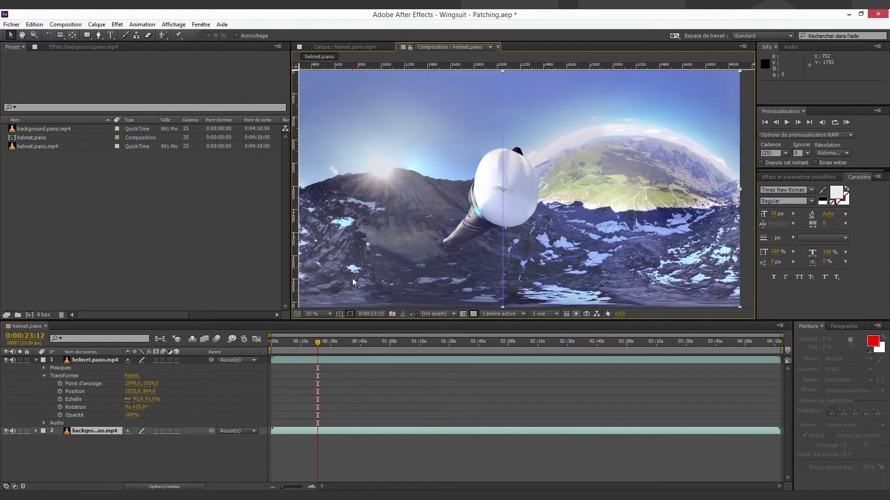
drag(322, 343, 423, 343)
Check the patch near 1:16, then add helmet.pano to the Render Queue and render it.
key(u)
drag(88, 409, 29, 353)
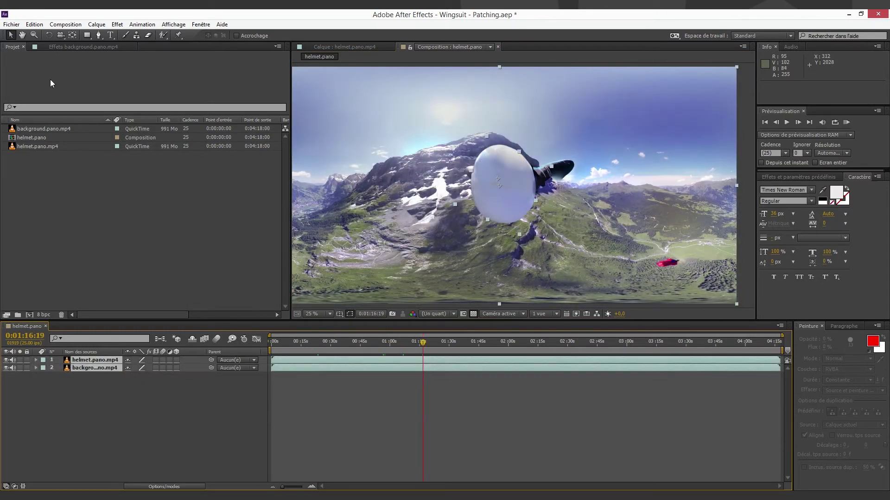
click(65, 25)
click(94, 167)
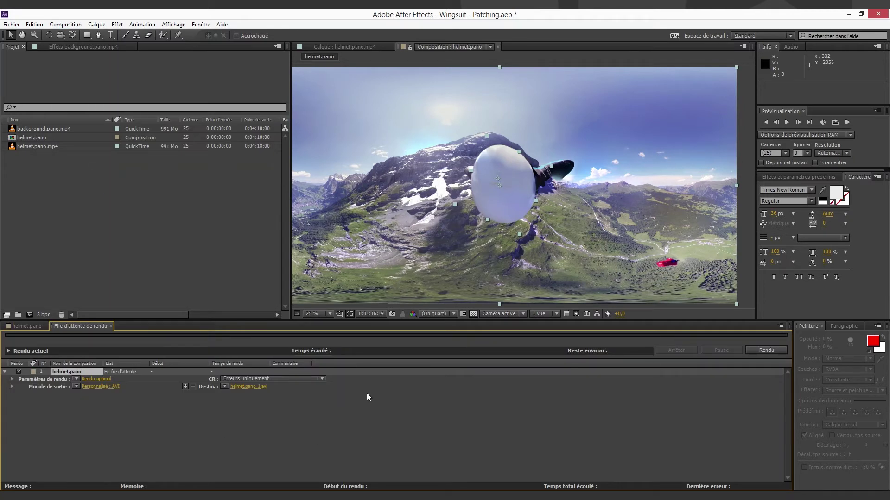
click(765, 351)
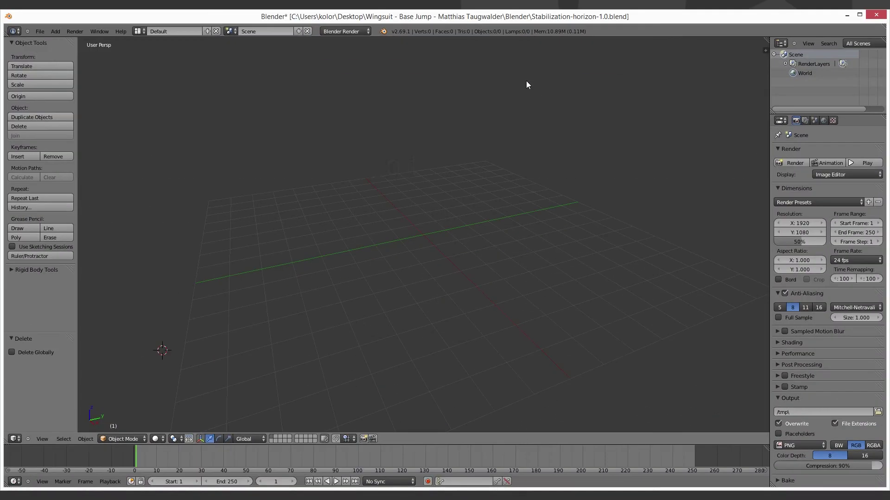
Switch to the Motion Tracking layout and load Wingsuit-patched.avi, framed fully in the clip editor.
click(142, 32)
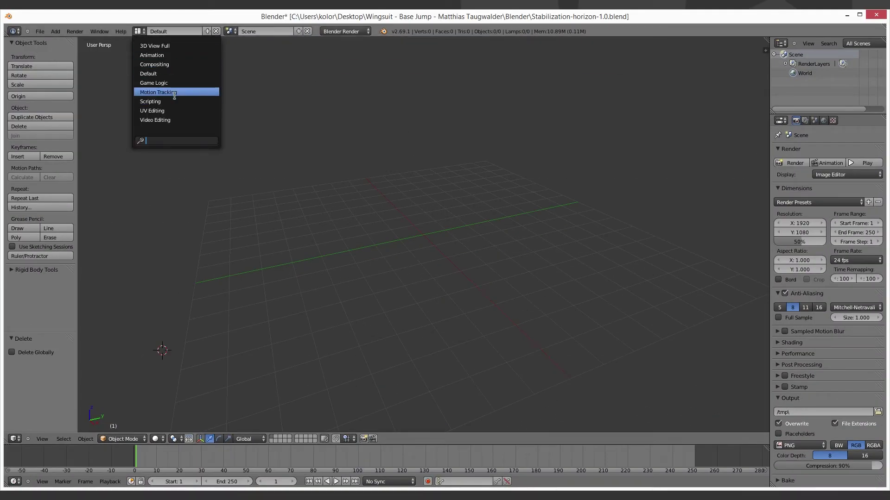
click(193, 93)
key(alt+Tab)
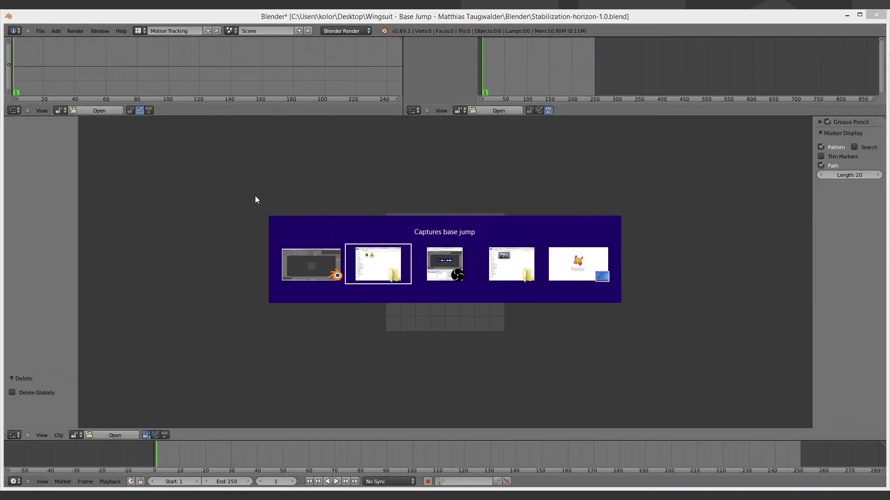
click(184, 455)
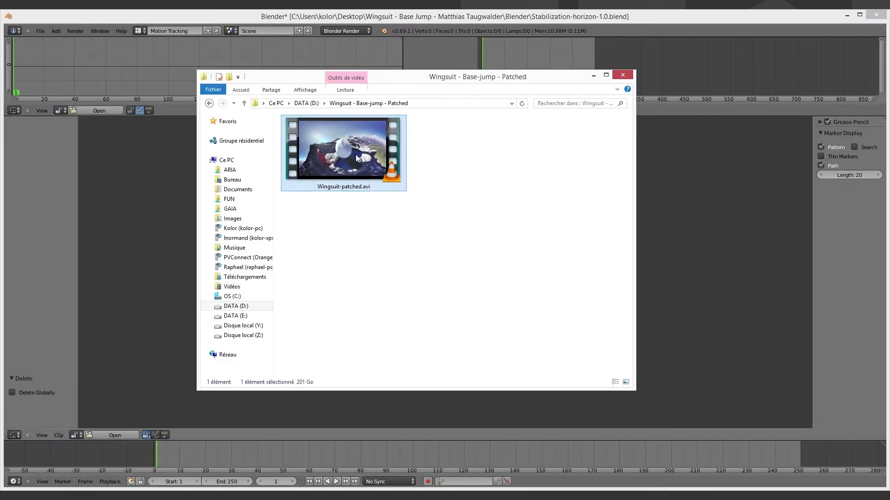
drag(355, 155, 167, 271)
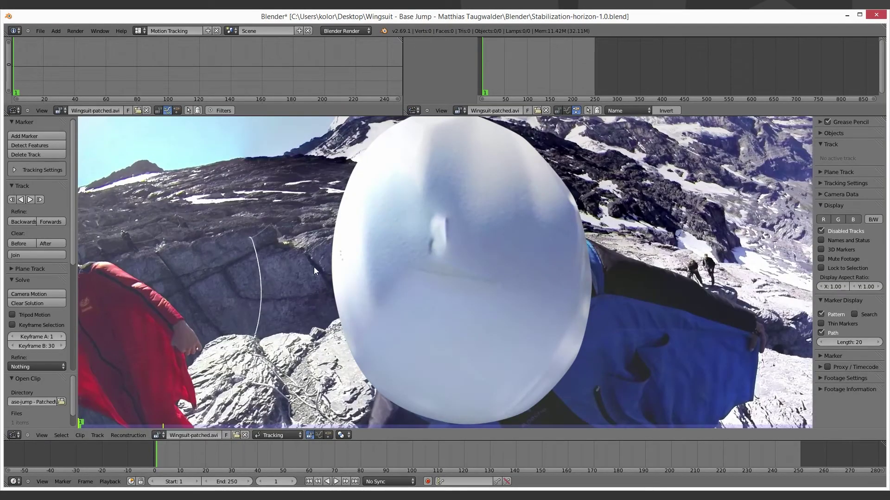
mouse_move(314, 267)
mouse_down()
mouse_move(354, 283)
mouse_move(473, 238)
mouse_up()
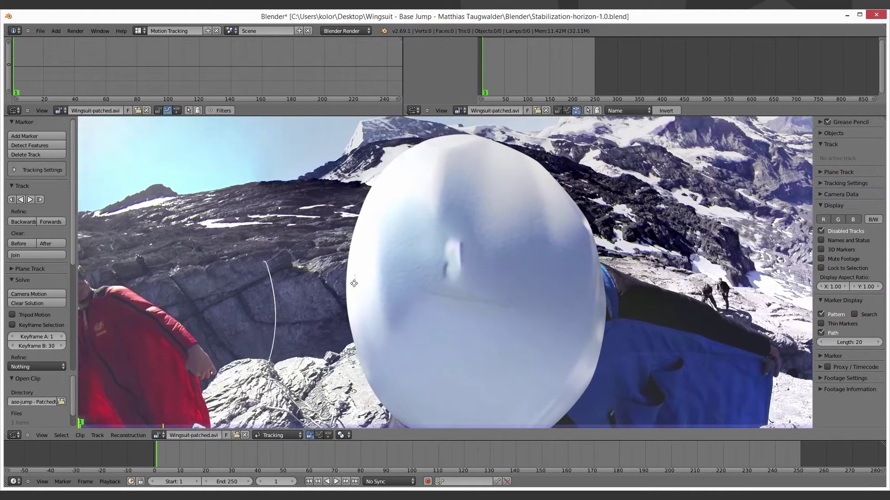
scroll(473, 237, down, 4)
scroll(484, 272, down, 1)
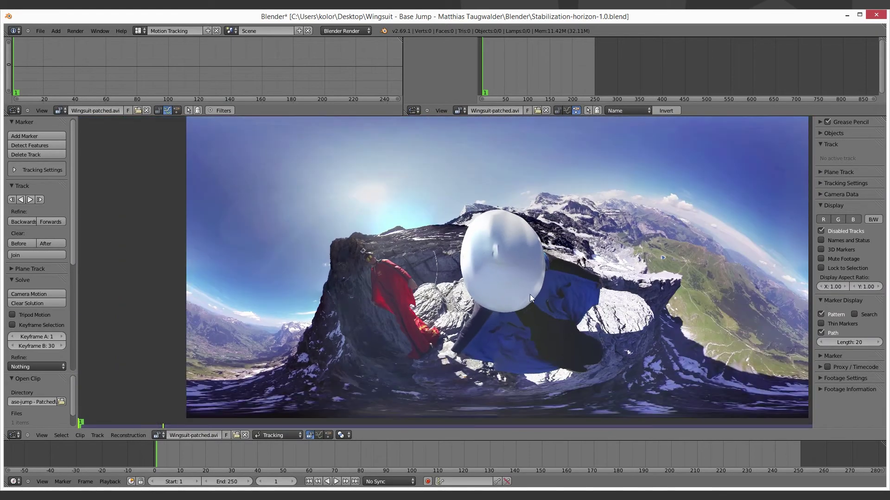
drag(530, 294, 481, 300)
scroll(480, 300, down, 1)
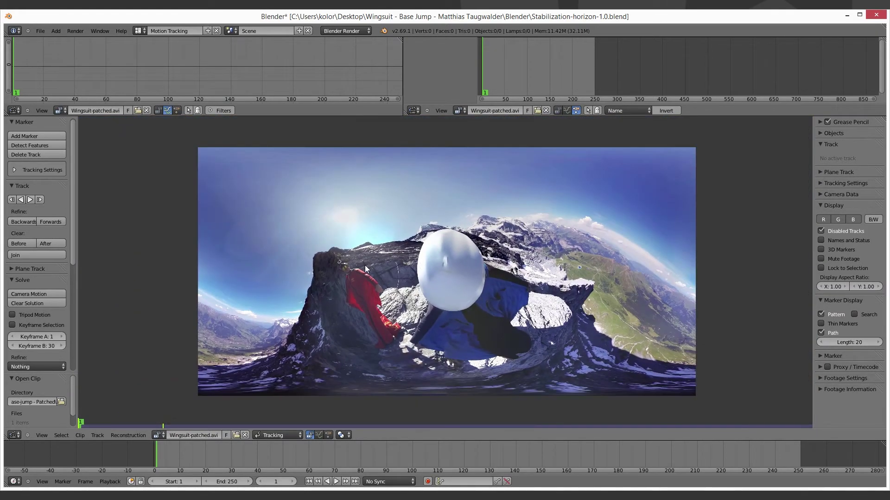
click(26, 171)
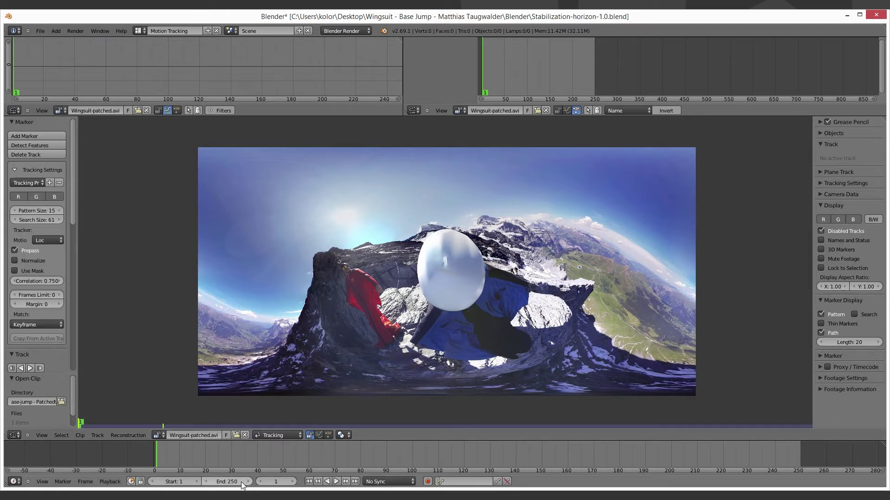
Set the scene end frame to 6450 and the tracker motion model to Affine.
click(225, 482)
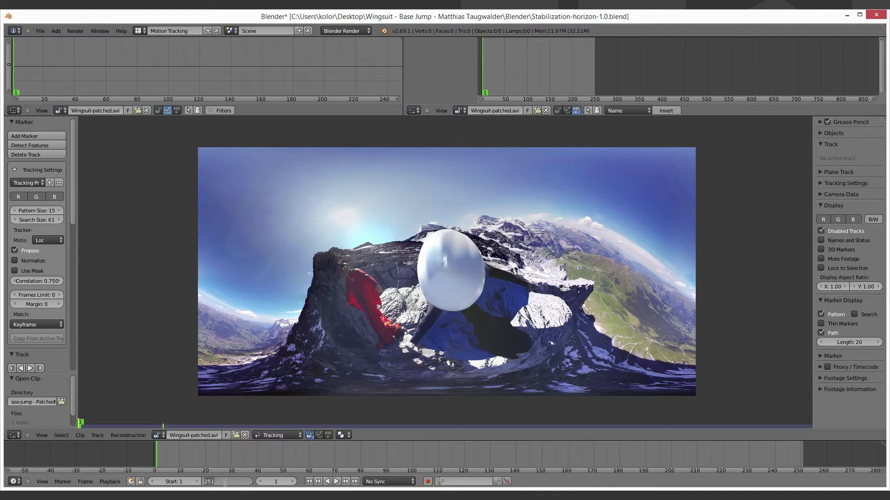
text(6450)
key(Return)
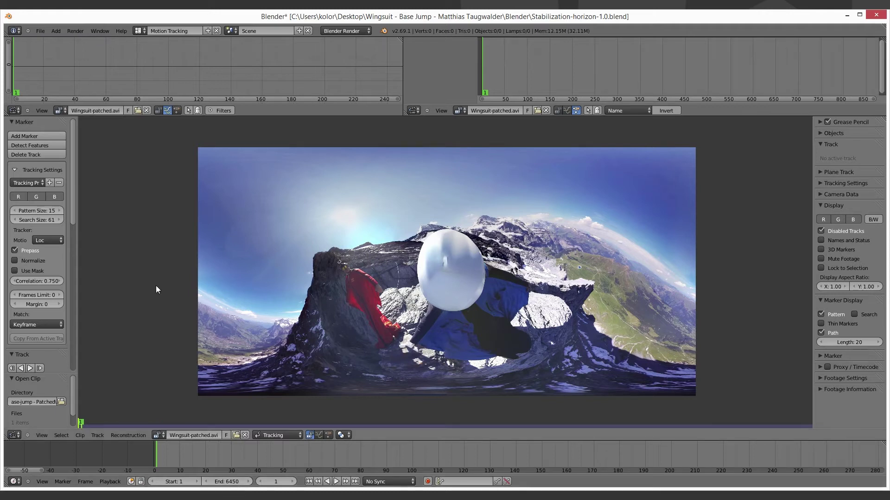
drag(70, 188, 75, 205)
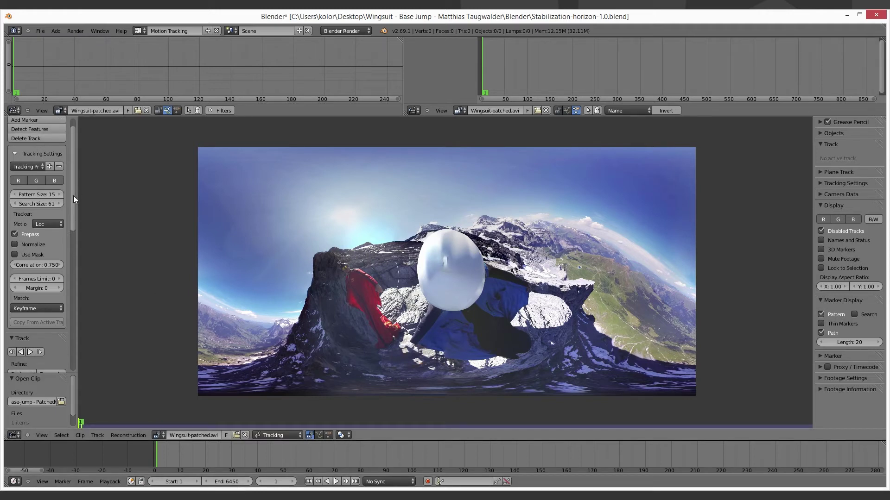
click(53, 203)
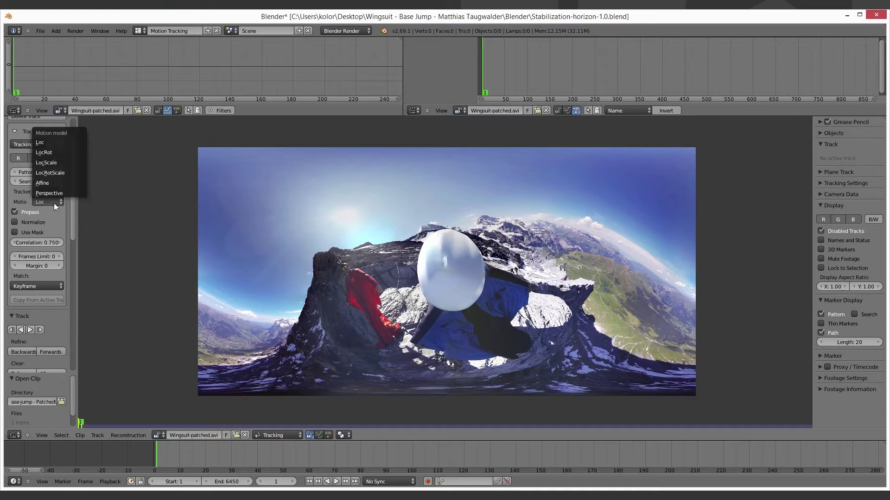
click(49, 182)
Set pattern matching to Previous frame and play the clip with Alt+A.
click(54, 213)
scroll(74, 224, down, 2)
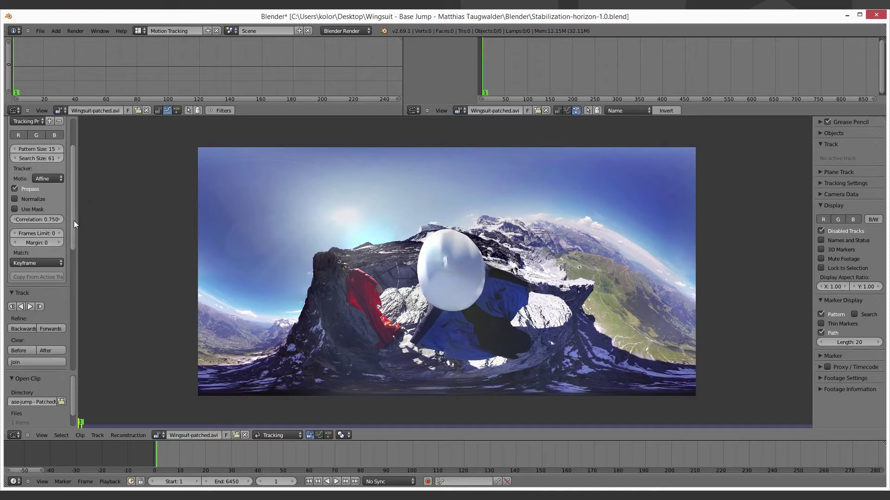
click(52, 261)
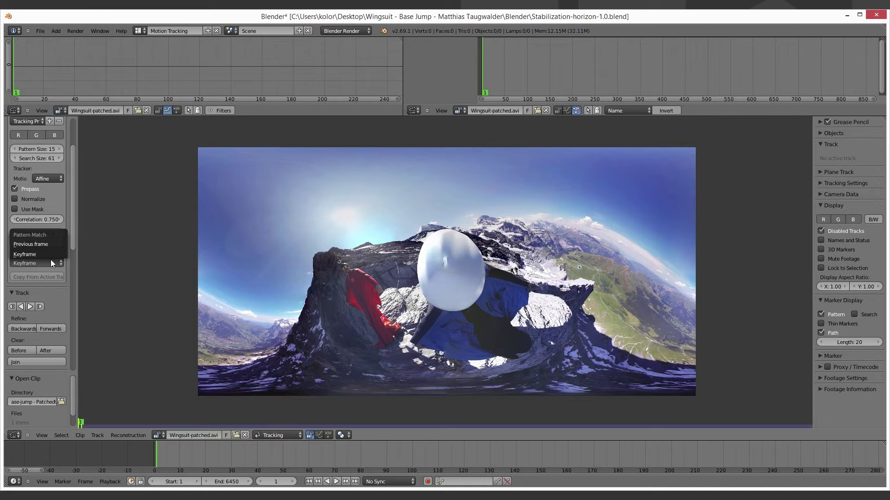
click(39, 246)
scroll(74, 224, up, 2)
scroll(73, 215, up, 2)
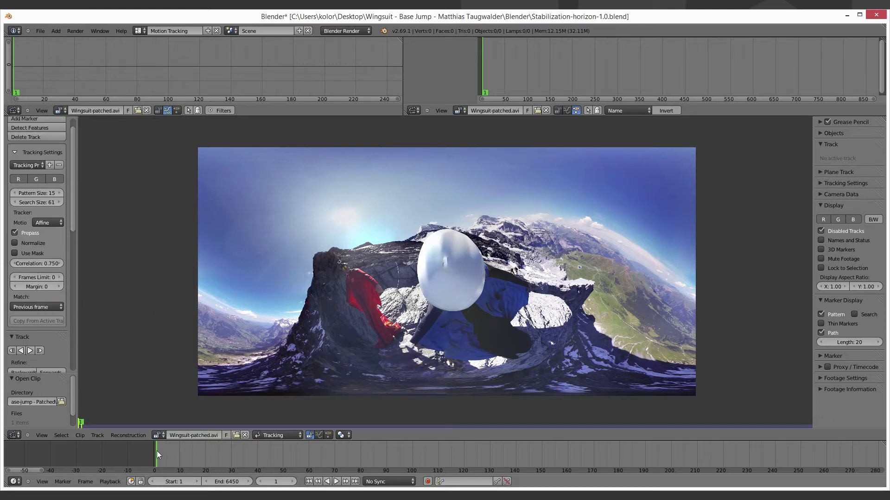
key(alt+a)
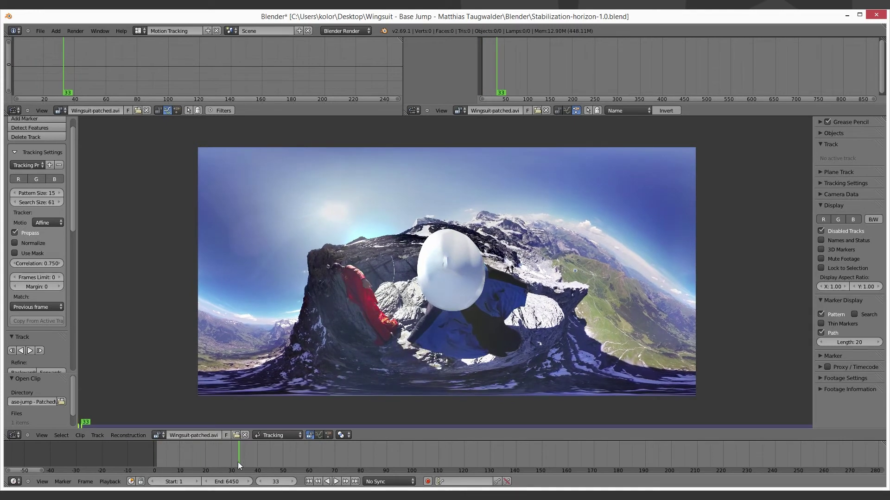
Jump through the timeline to frame 811, then step back to frame 808.
click(414, 455)
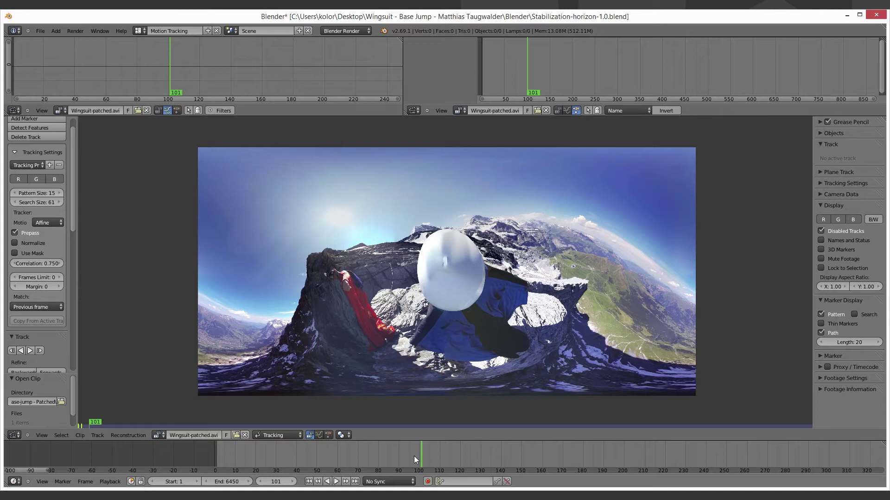
scroll(449, 458, down, 3)
scroll(463, 458, down, 2)
scroll(487, 457, down, 3)
click(483, 456)
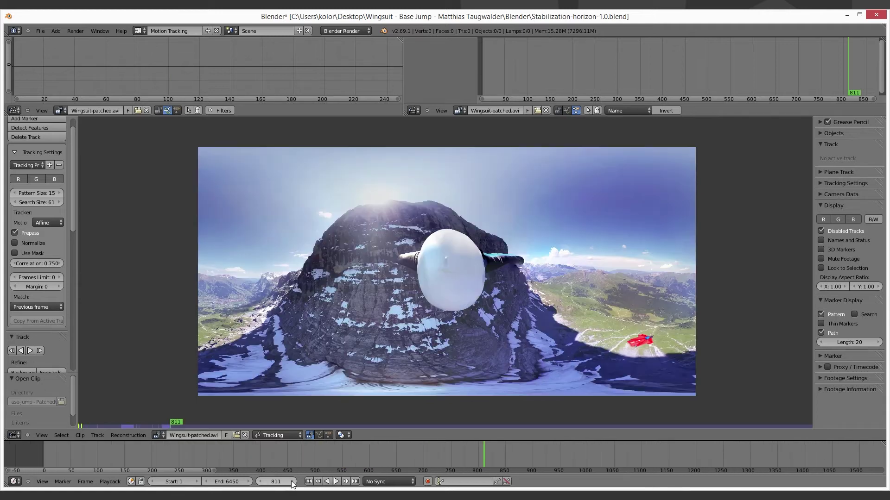
scroll(661, 287, up, 2)
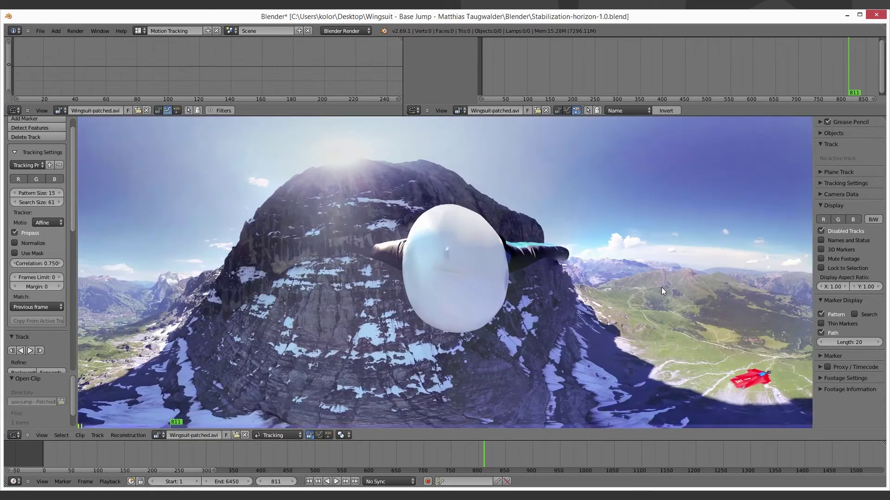
scroll(661, 286, up, 3)
scroll(724, 277, up, 2)
scroll(724, 275, up, 2)
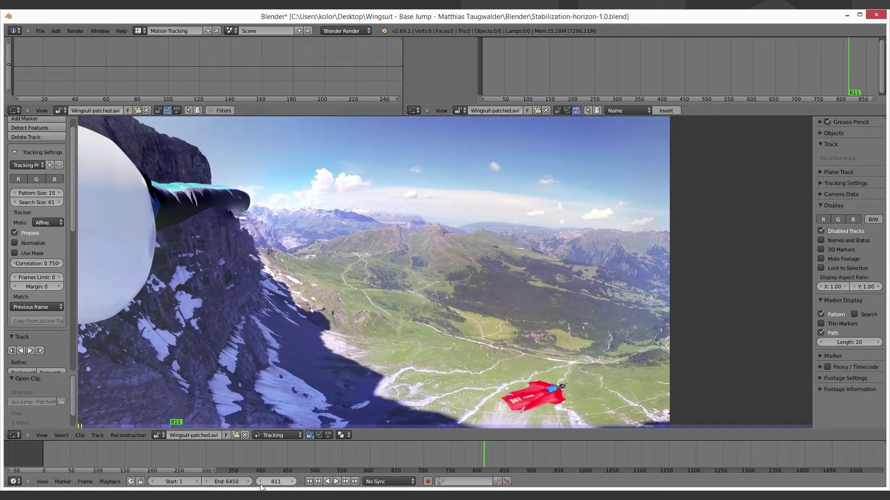
key(Left)
key(Left)
key(Left)
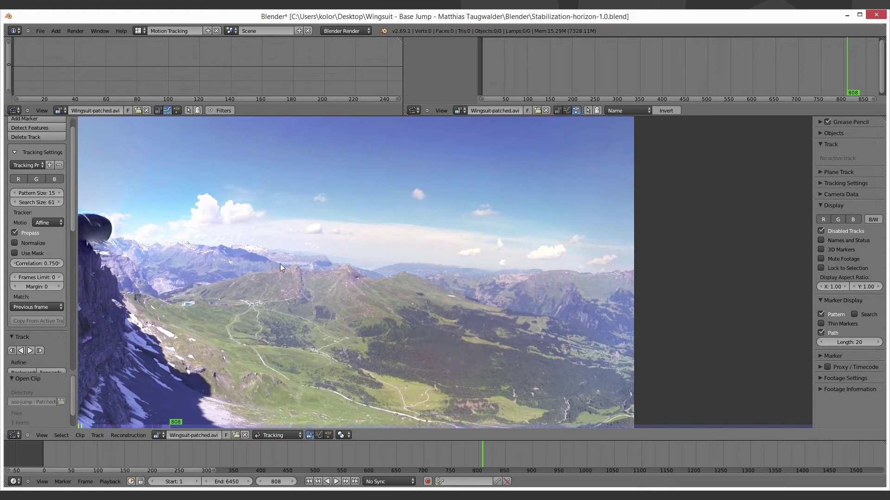
scroll(56, 149, up, 1)
Place a tracking marker on the valley terrain and enlarge its pattern area.
click(31, 137)
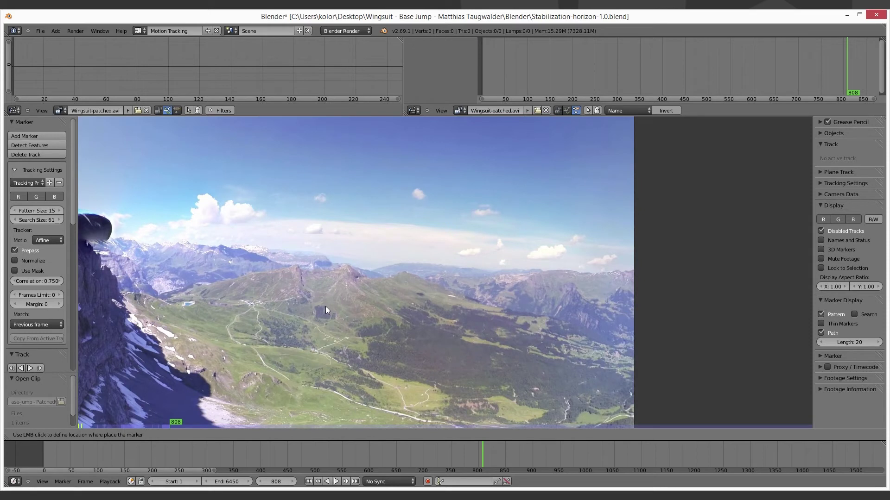
click(324, 306)
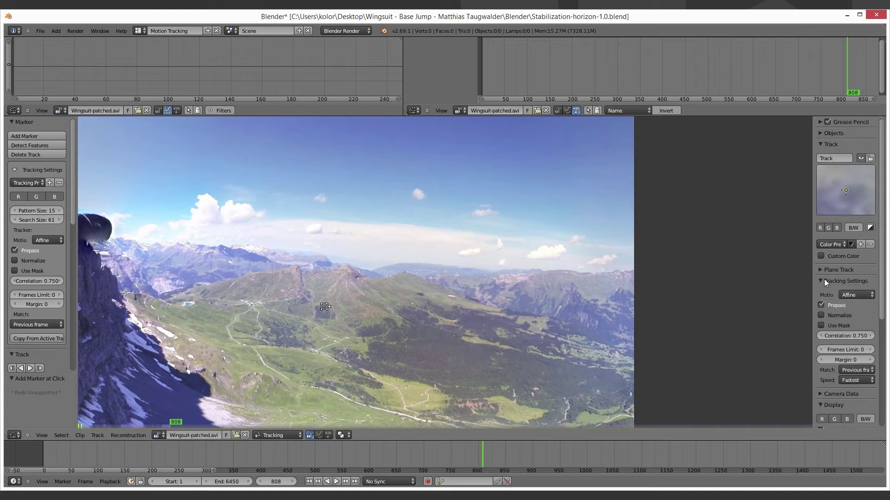
click(849, 412)
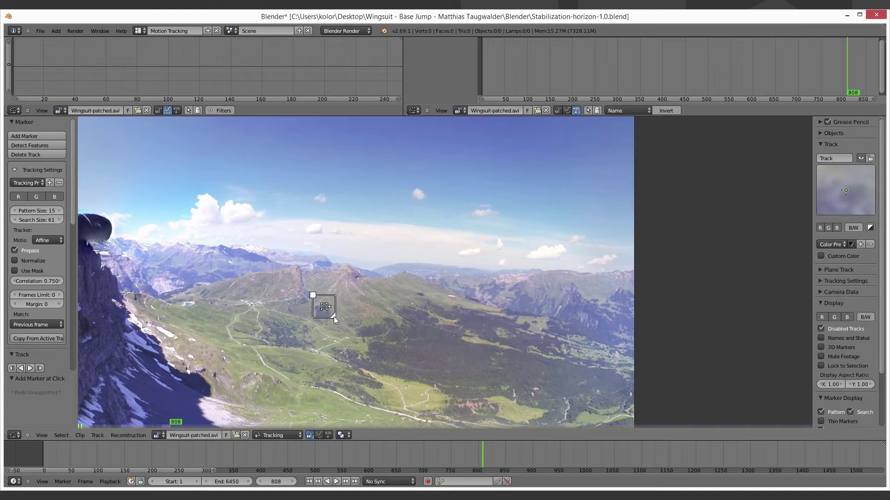
drag(334, 316, 349, 329)
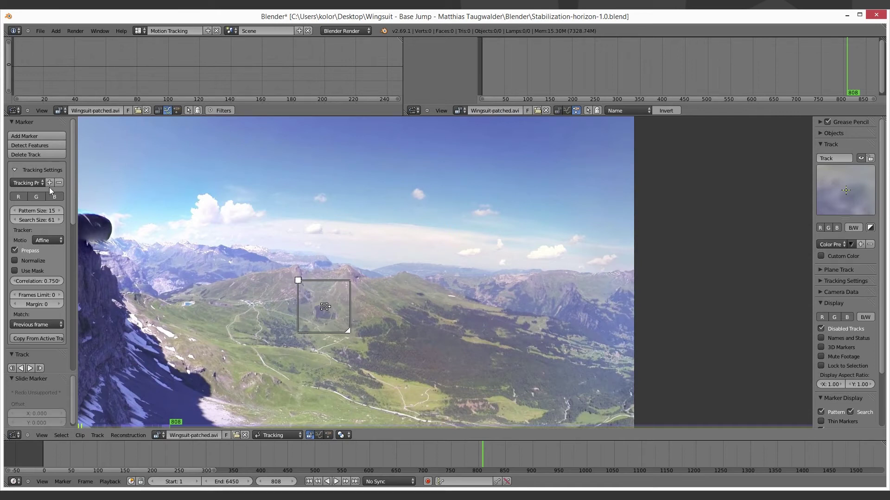
Add a second marker, Track.001, on the right-hand mountainside.
click(33, 138)
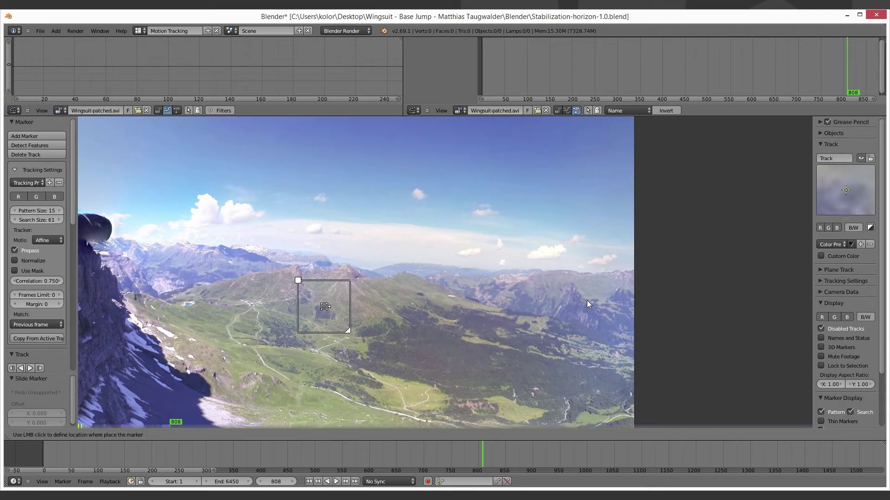
click(564, 304)
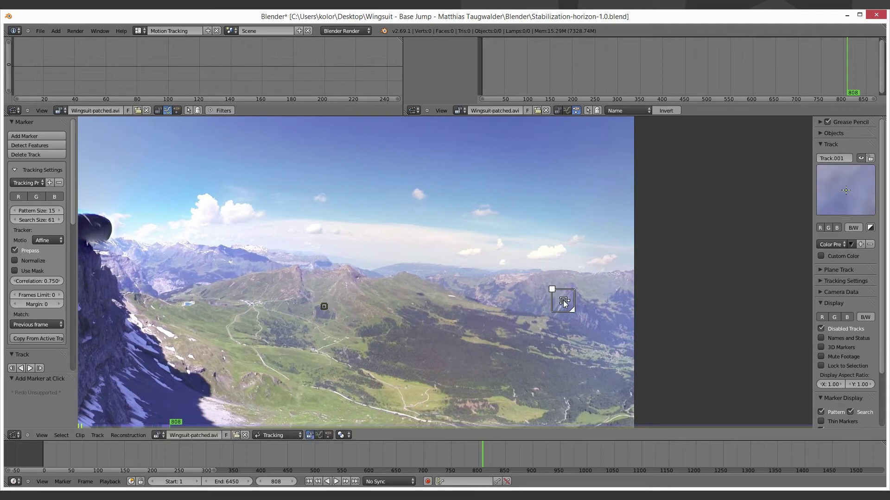
key(space)
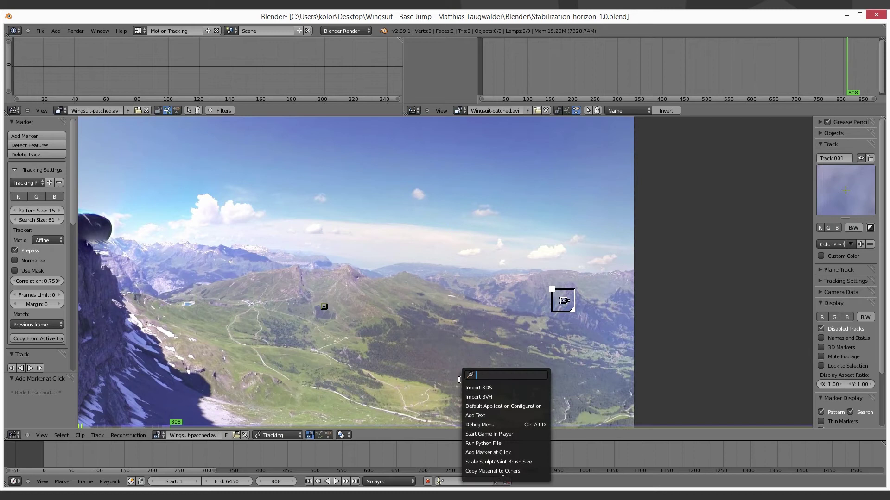
key(Return)
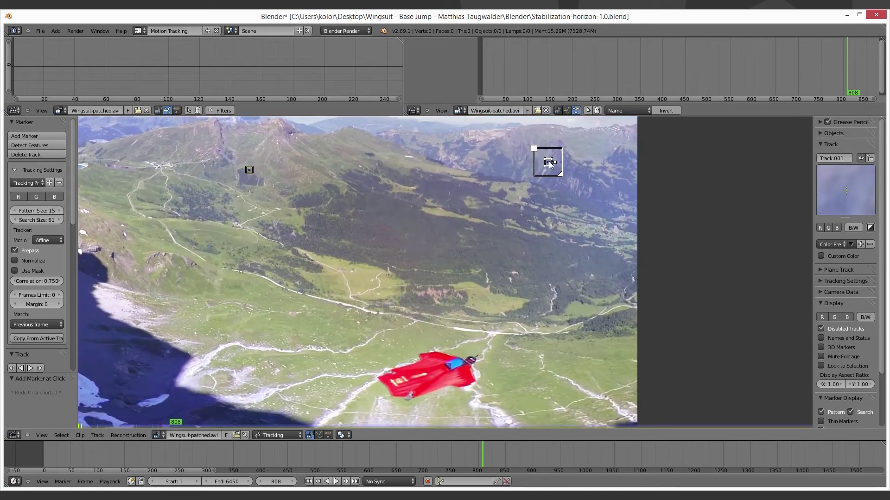
Nudge Track.001 slightly down and left, with the footage panned to show more sky.
drag(550, 163, 545, 171)
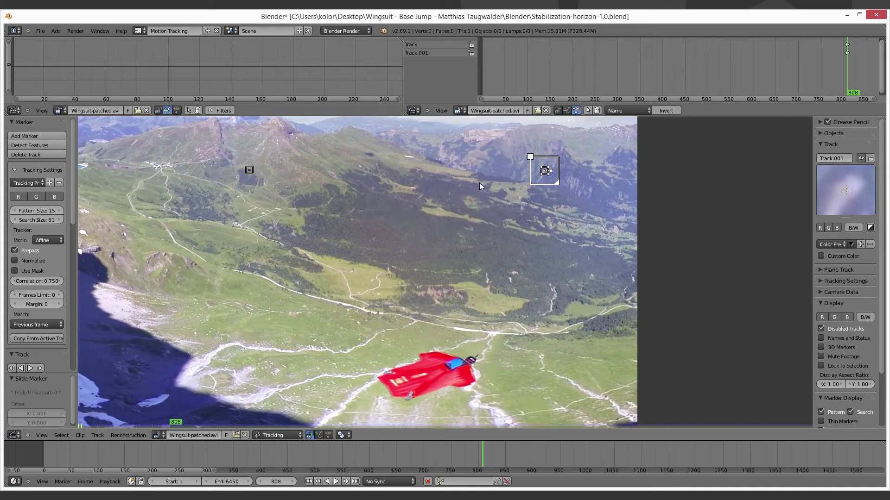
drag(321, 188, 320, 235)
click(247, 221)
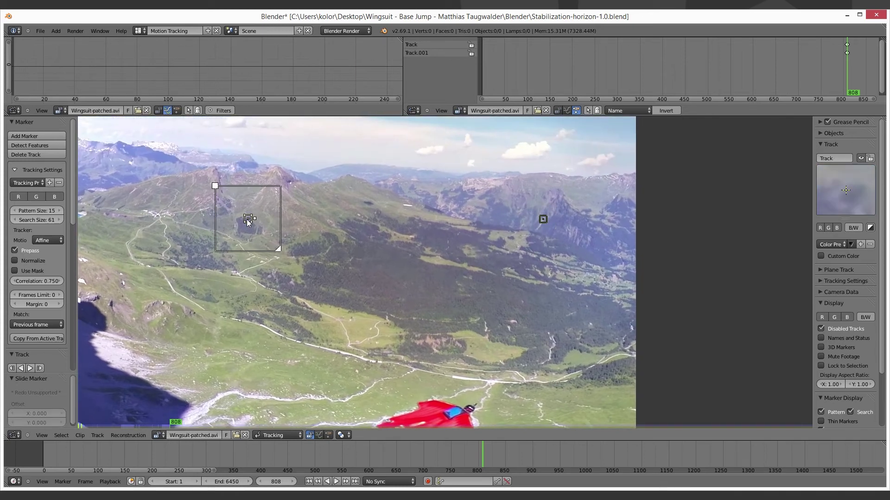
click(533, 210)
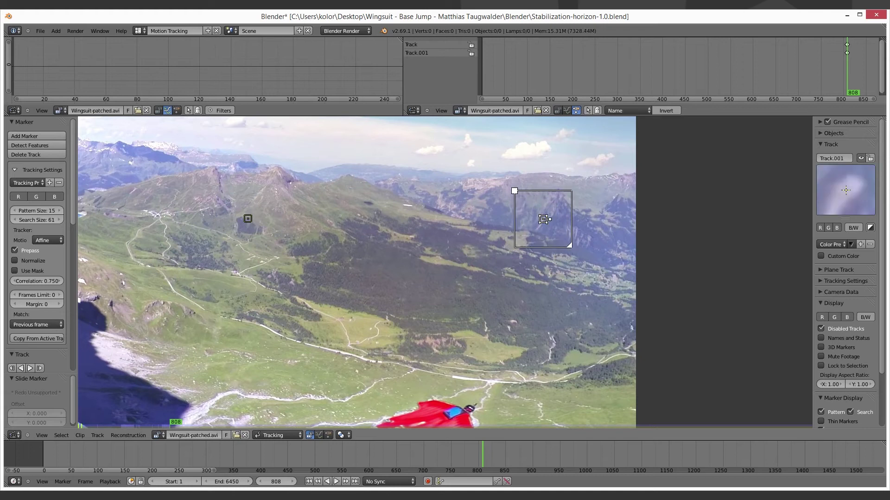
Select both Track and Track.001 and track them forward from frame 808 to 813.
click(248, 219)
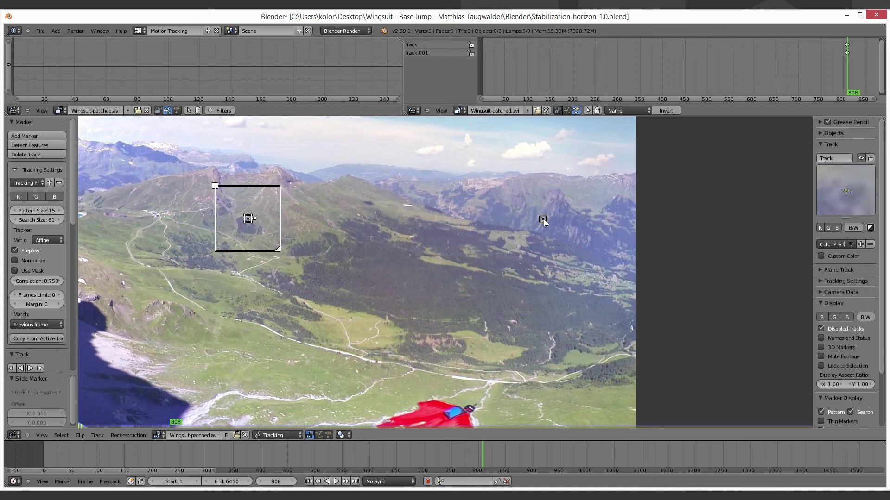
ctrl+click(413, 54)
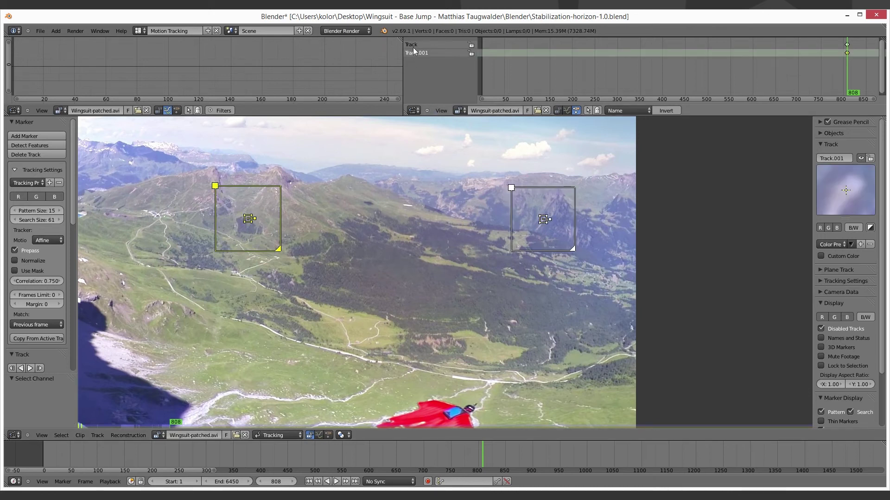
ctrl+click(413, 45)
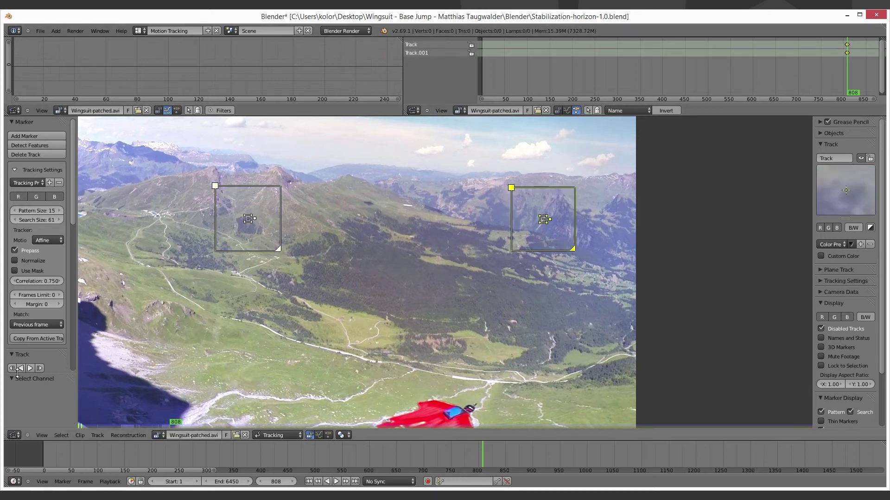
click(40, 369)
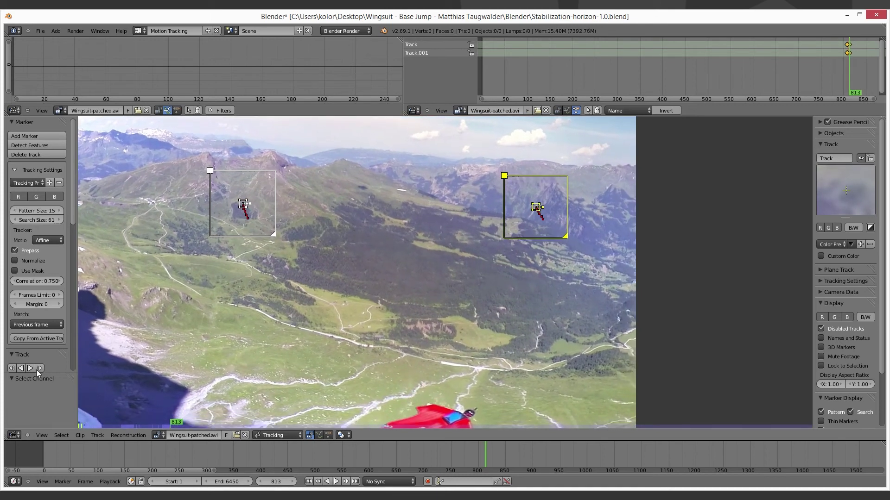
Track both markers forward (Ctrl+T) across roughly frames 0 to 3200.
click(30, 370)
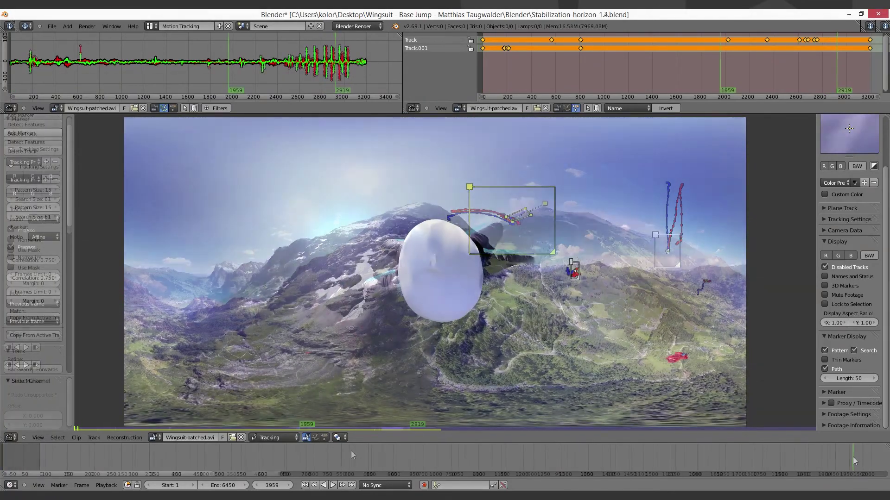
Advance three frames and set the selected track as the focus track.
click(289, 486)
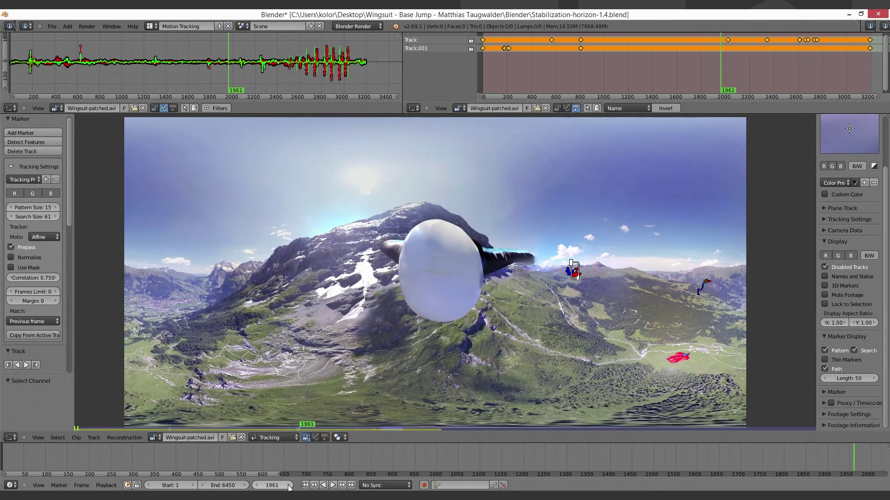
click(289, 485)
click(289, 485)
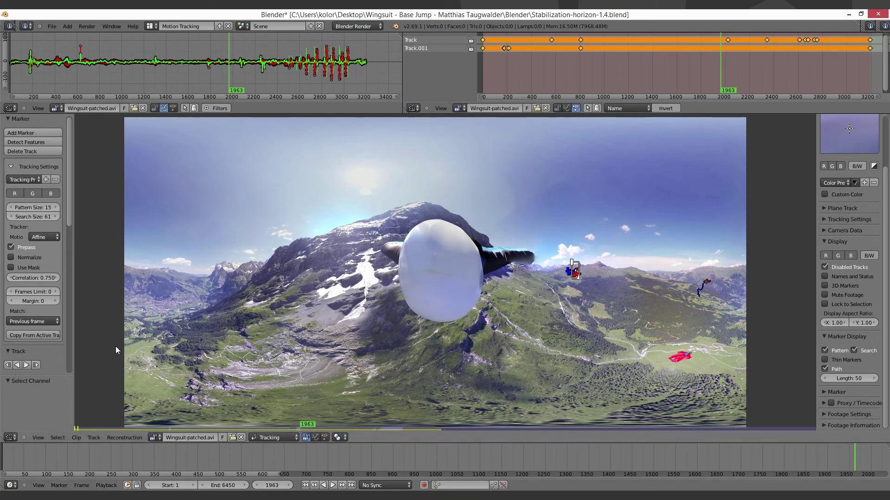
drag(71, 212, 56, 367)
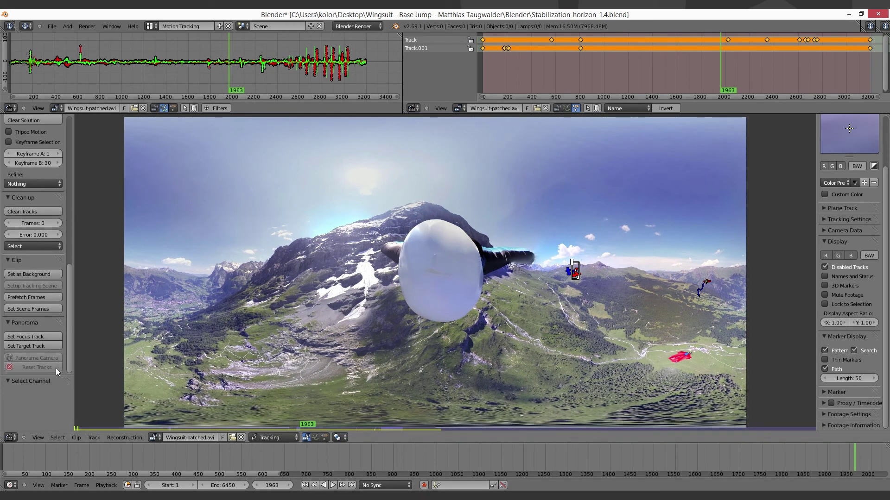
click(36, 336)
Make the wingsuit marker the target track and create the Cycles panorama camera.
click(710, 282)
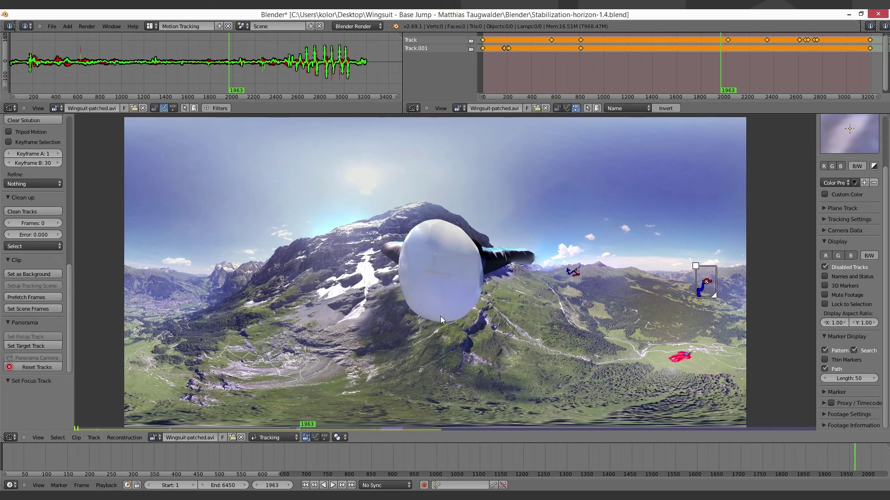
click(44, 346)
click(37, 359)
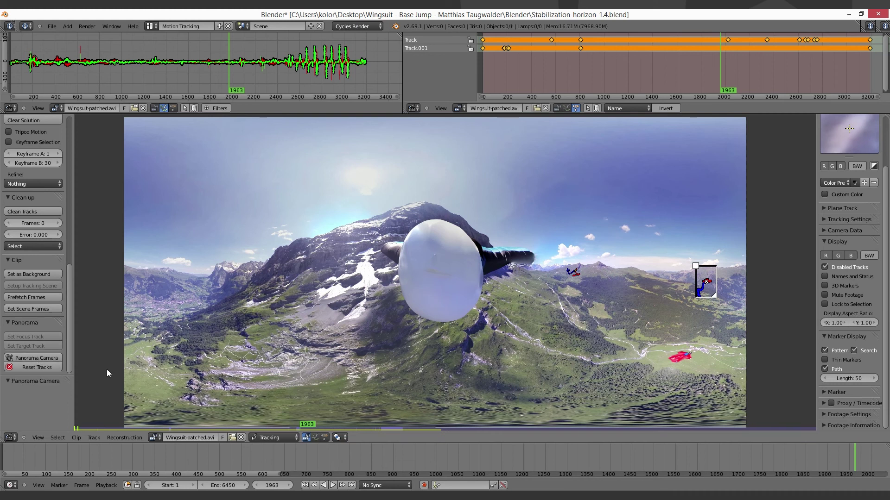
Enlarge the top-right area, turn it into a 3D viewport, and view through the camera.
drag(528, 114, 529, 234)
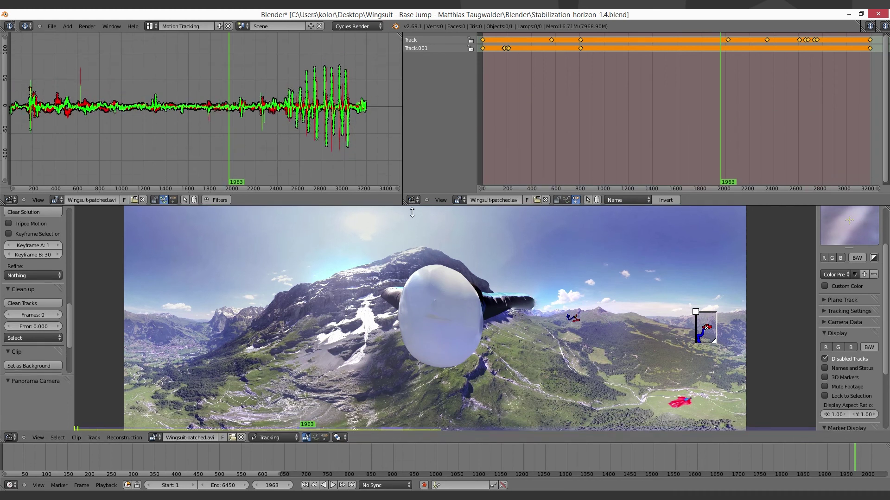
click(460, 224)
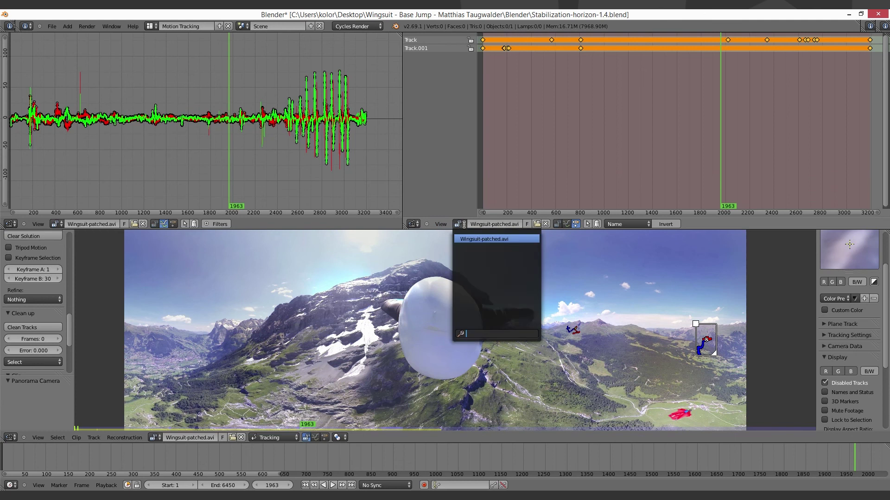
click(443, 225)
click(412, 223)
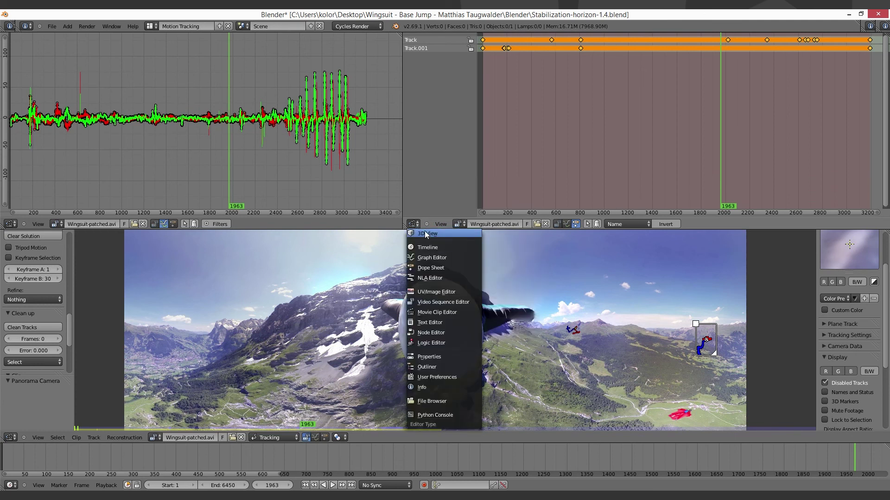
click(434, 235)
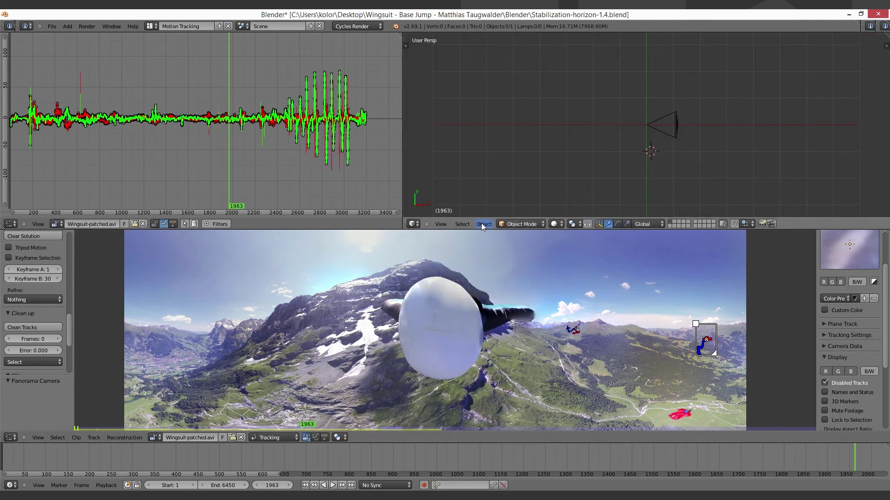
click(441, 224)
click(452, 255)
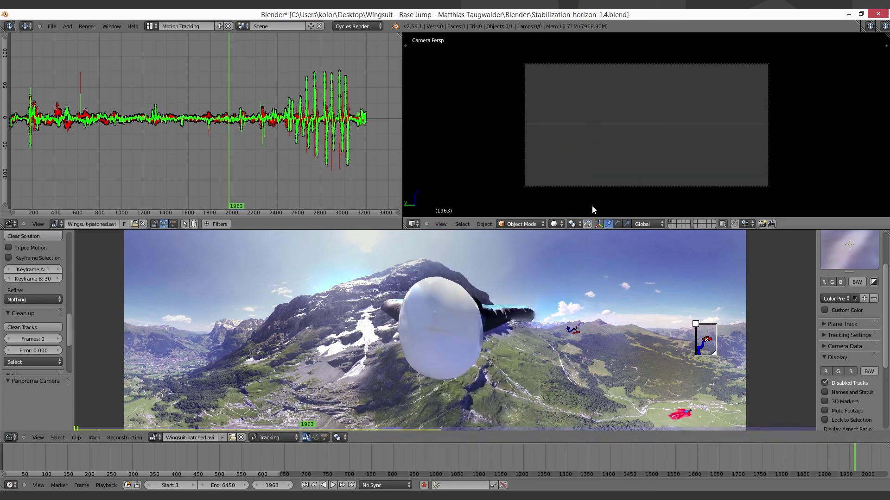
Use Rendered shading, switch the clip editor to Reconstruction, and scrub toward frame 2841.
click(543, 224)
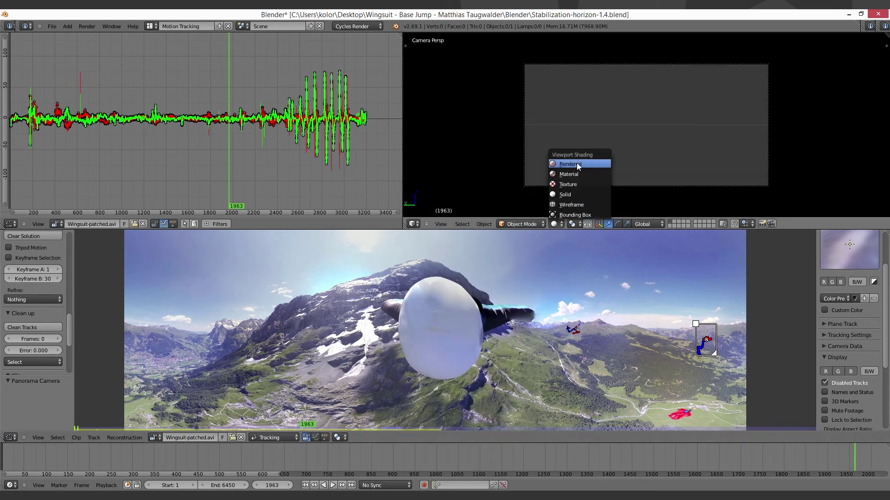
click(576, 165)
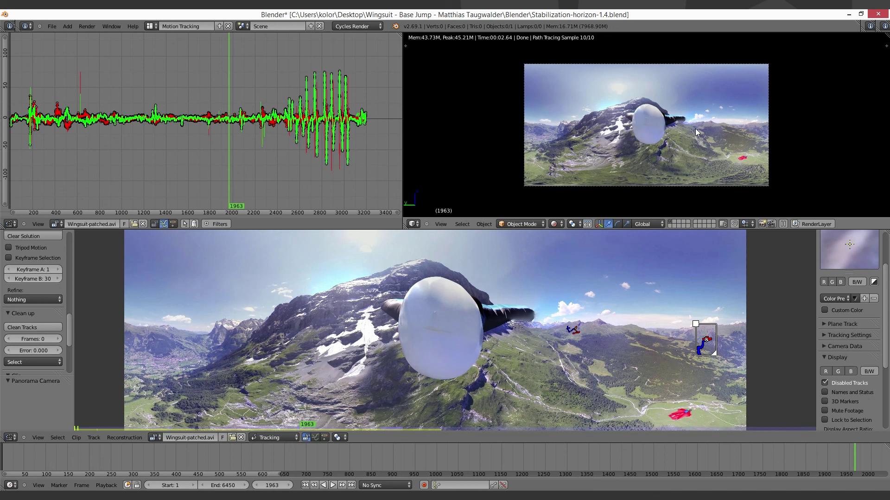
key(Tab)
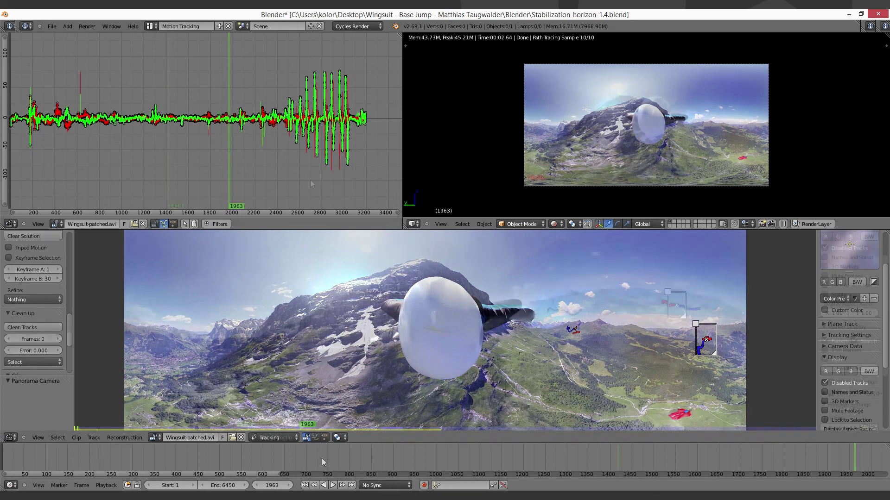
drag(310, 180, 339, 178)
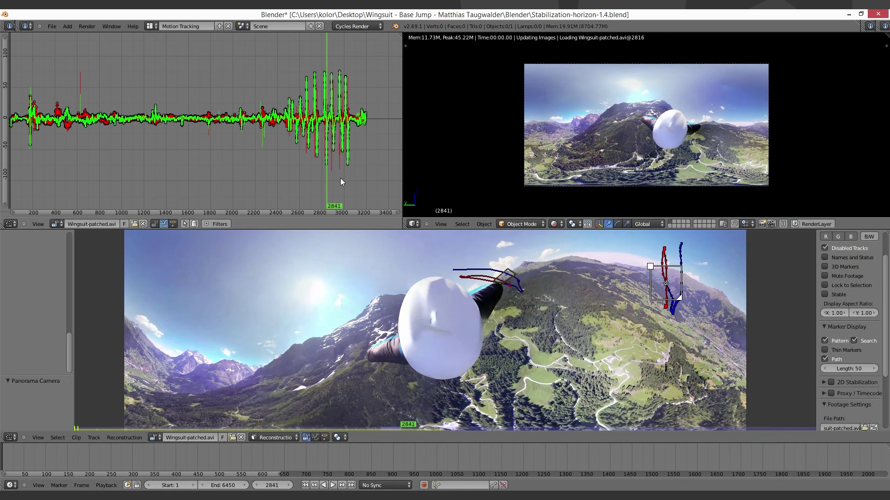